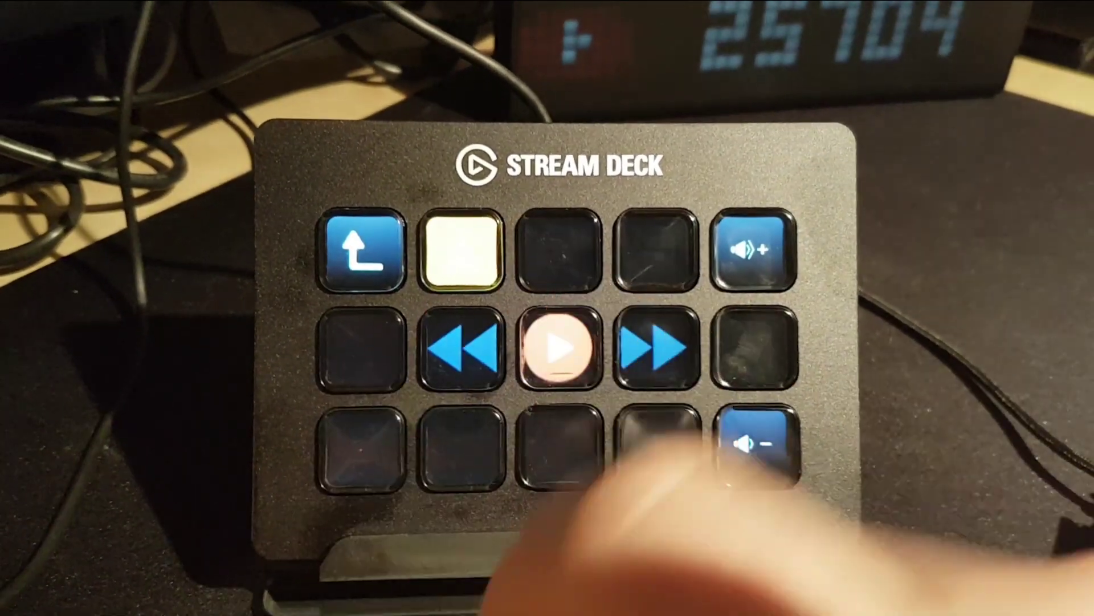
left_click(362, 251)
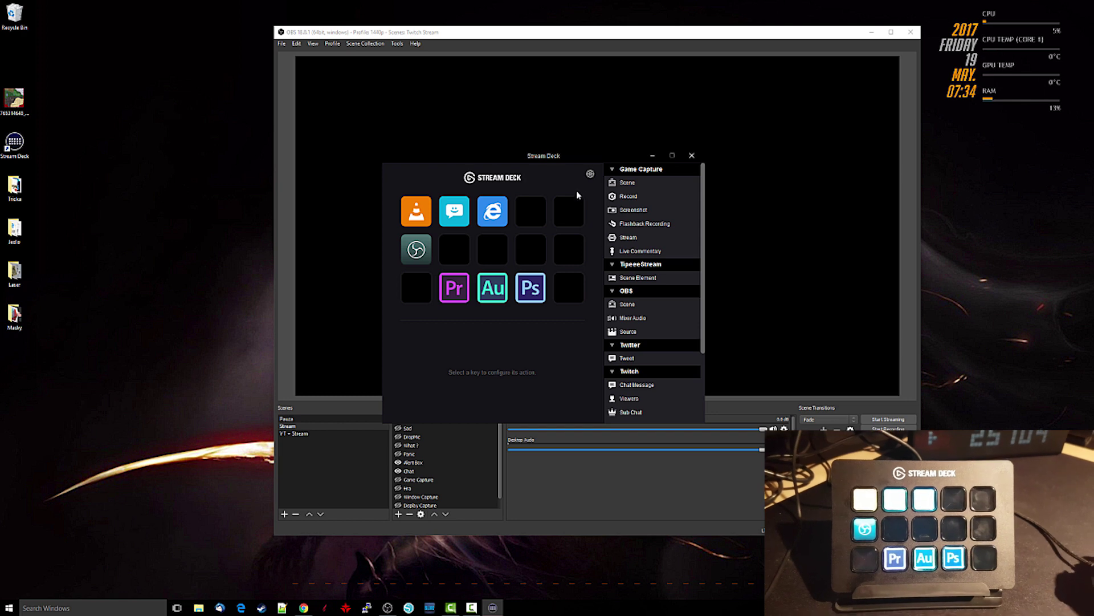
View the general preferences of the Stream Deck software, close them, and reposition the Stream Deck window.
left_click(588, 177)
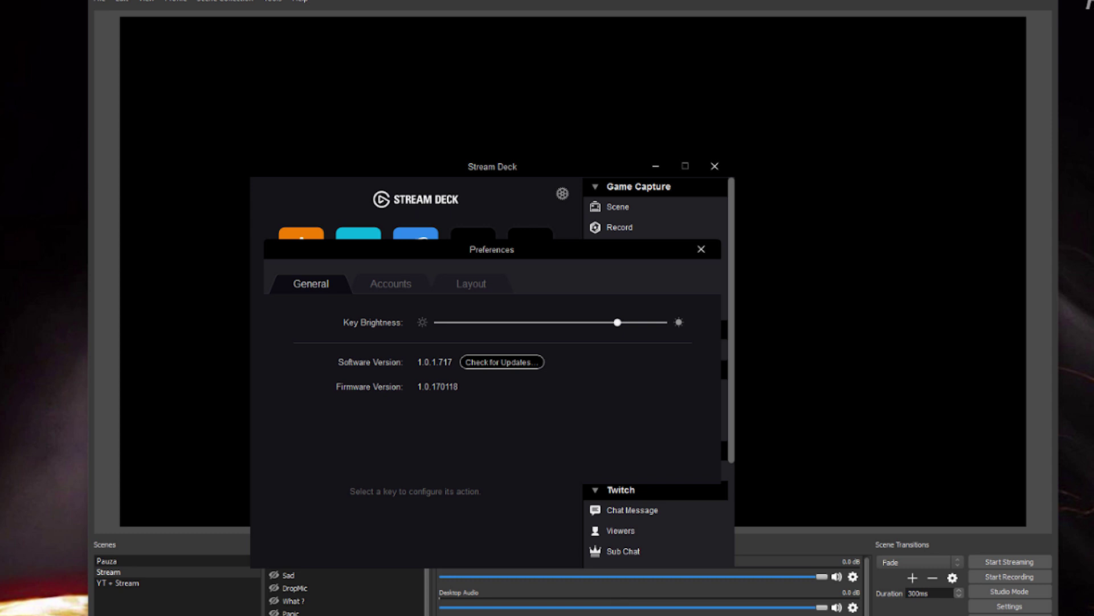
left_click(701, 249)
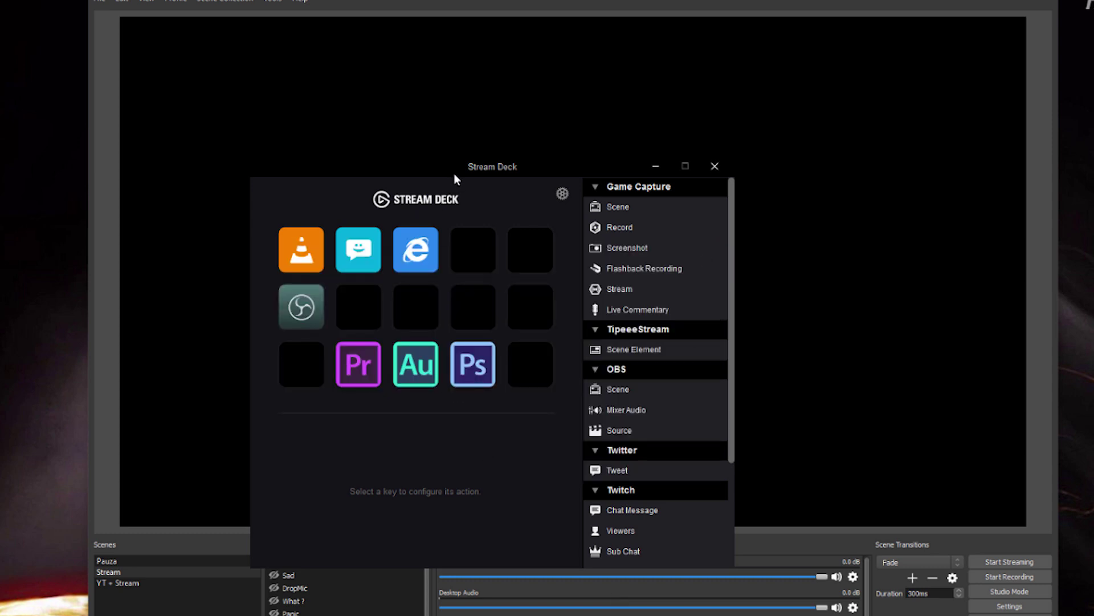
left_click_drag(453, 173, 605, 177)
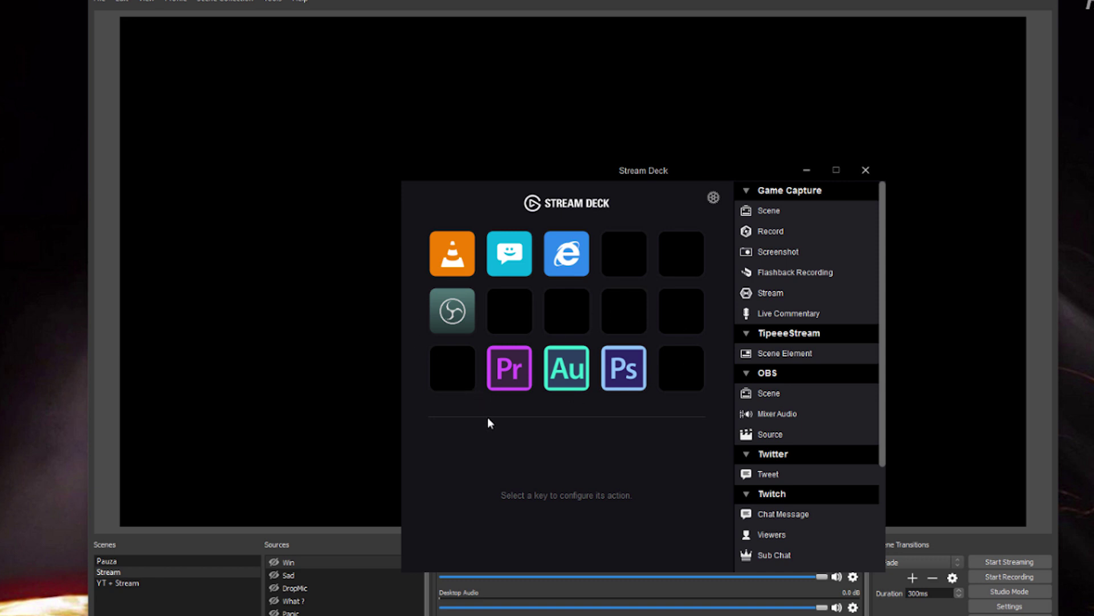
left_click_drag(627, 176, 546, 106)
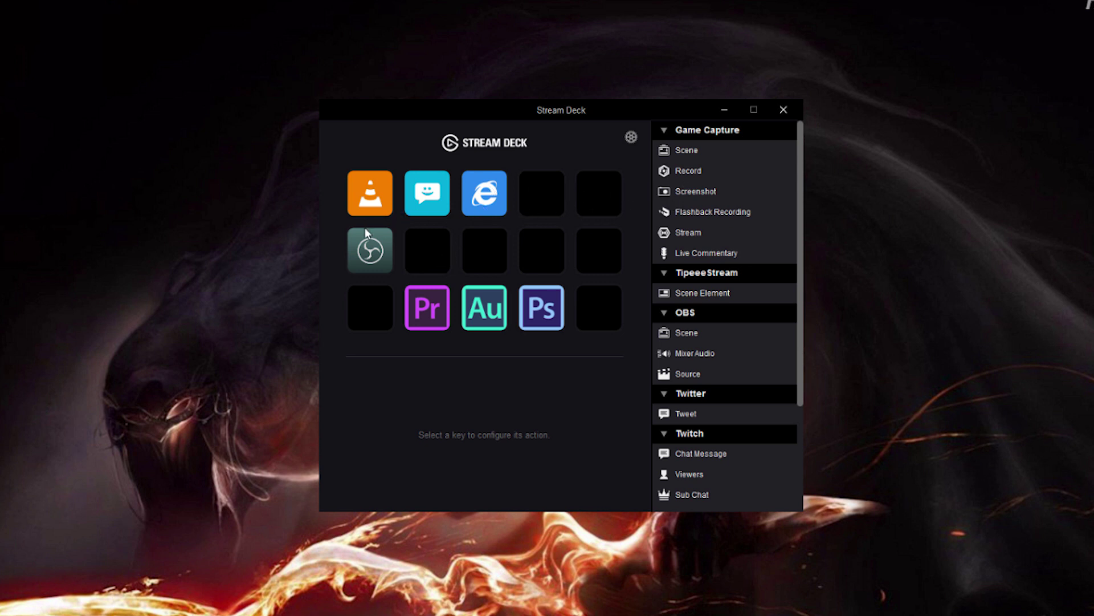
View the Premiere Pro key's settings, add a System Open action to the last key of the bottom row, and delete it again.
left_click(422, 312)
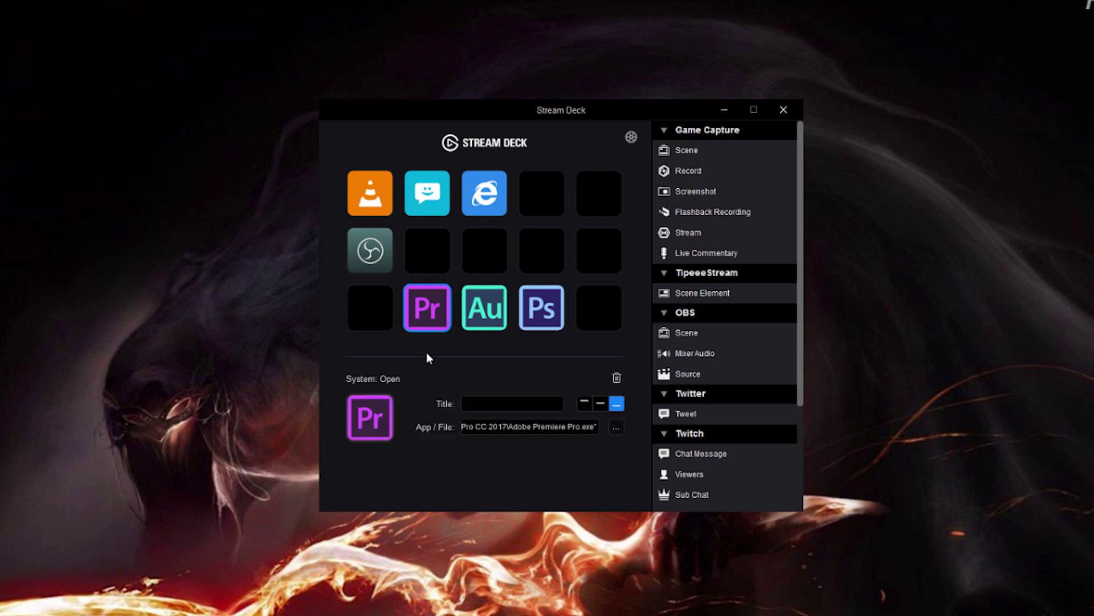
scroll(725, 454, "down", 3)
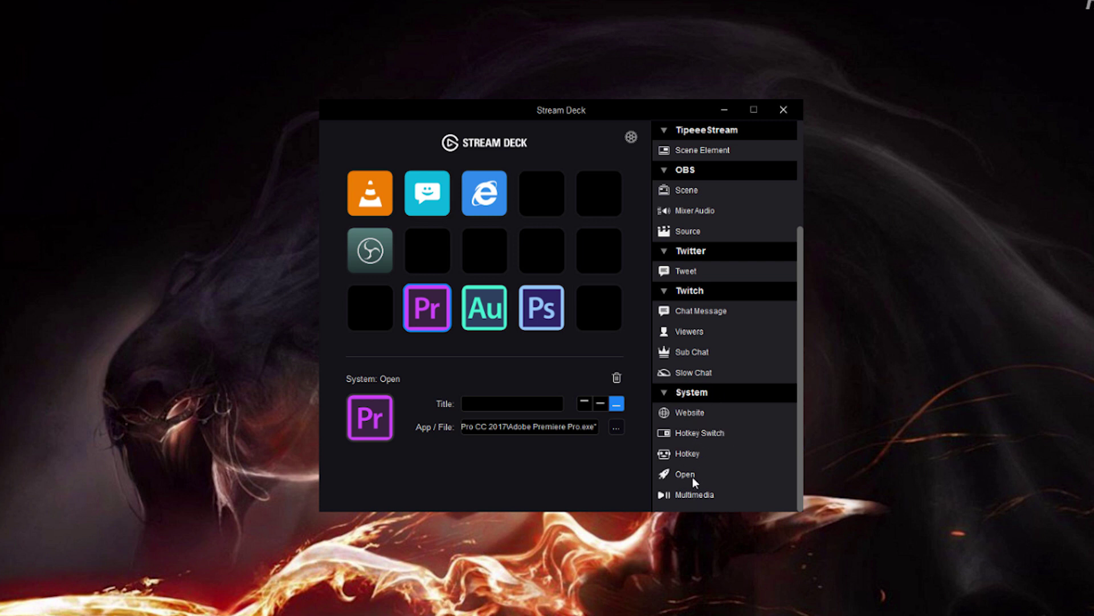
left_click_drag(693, 476, 609, 313)
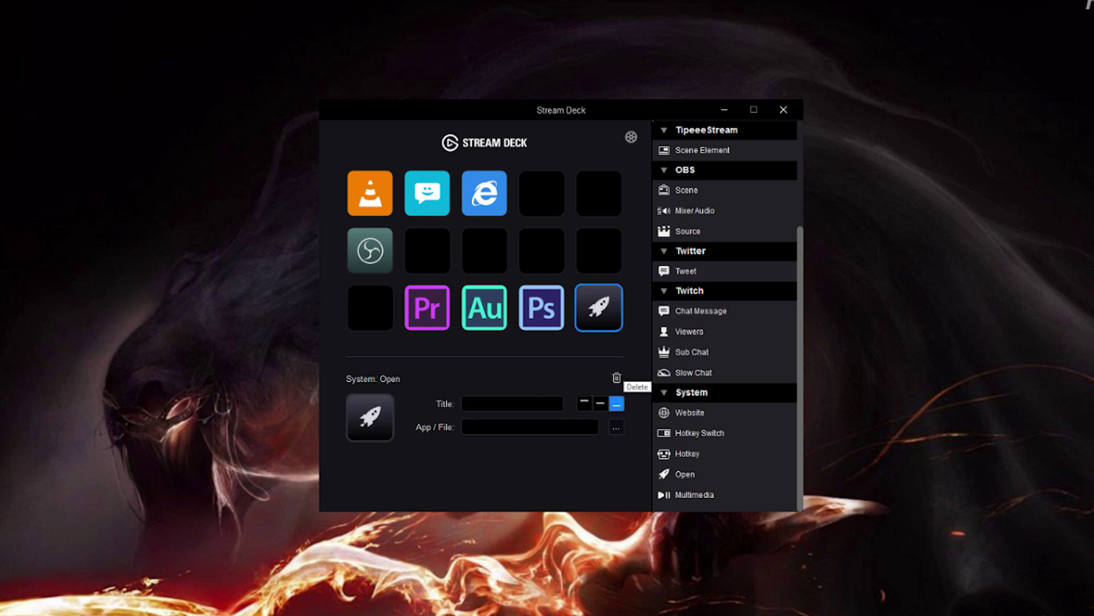
left_click(462, 427)
left_click(617, 378)
Check the Photoshop key's settings and place a System Open action on the empty key beside it.
left_click(533, 317)
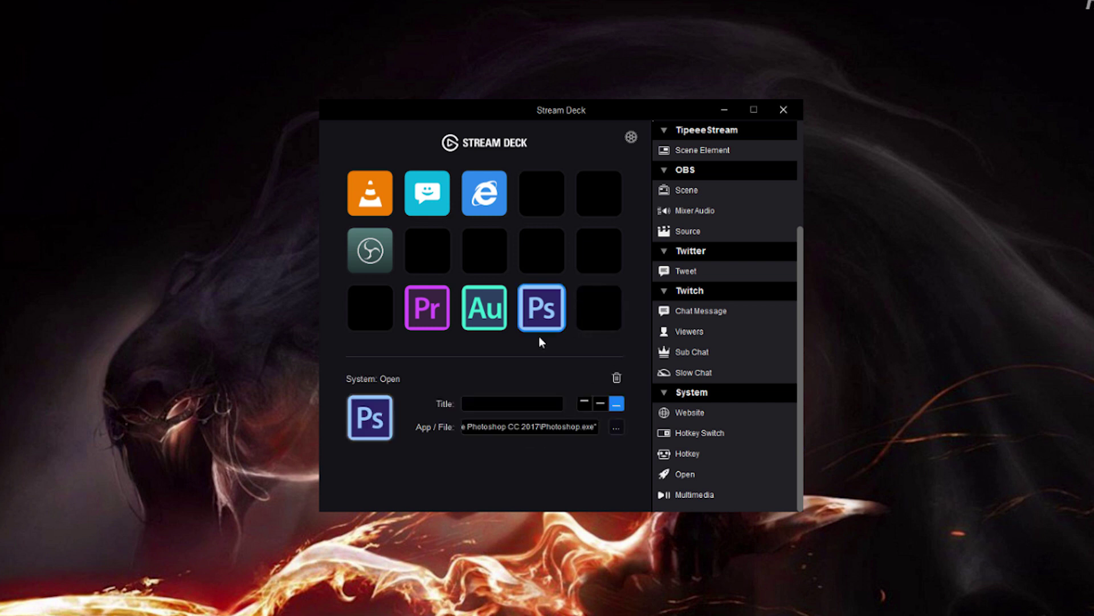
left_click(588, 326)
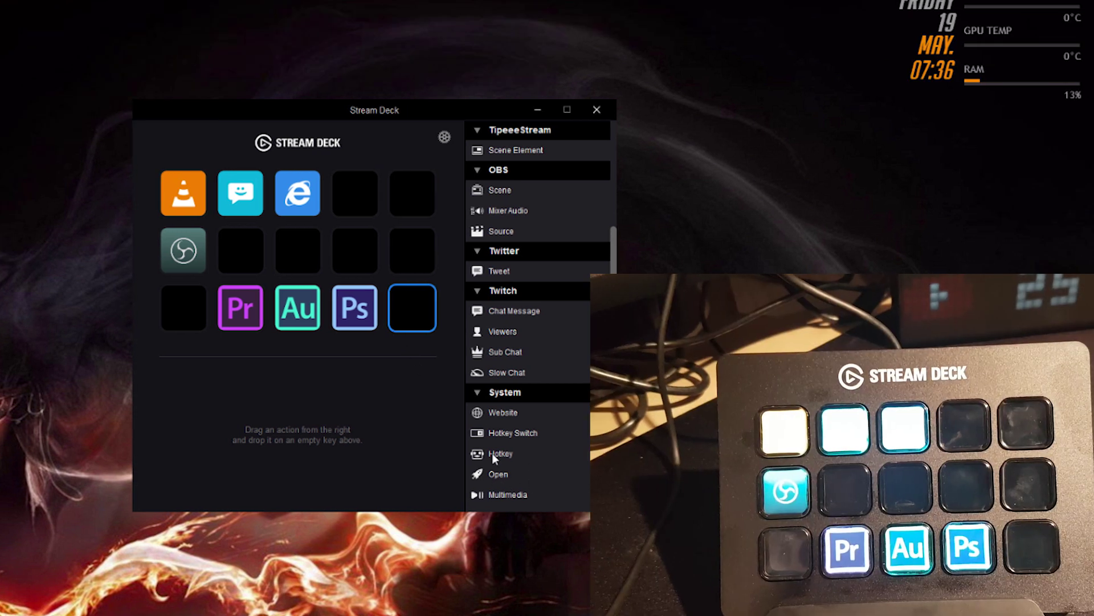
left_click_drag(491, 453, 413, 311)
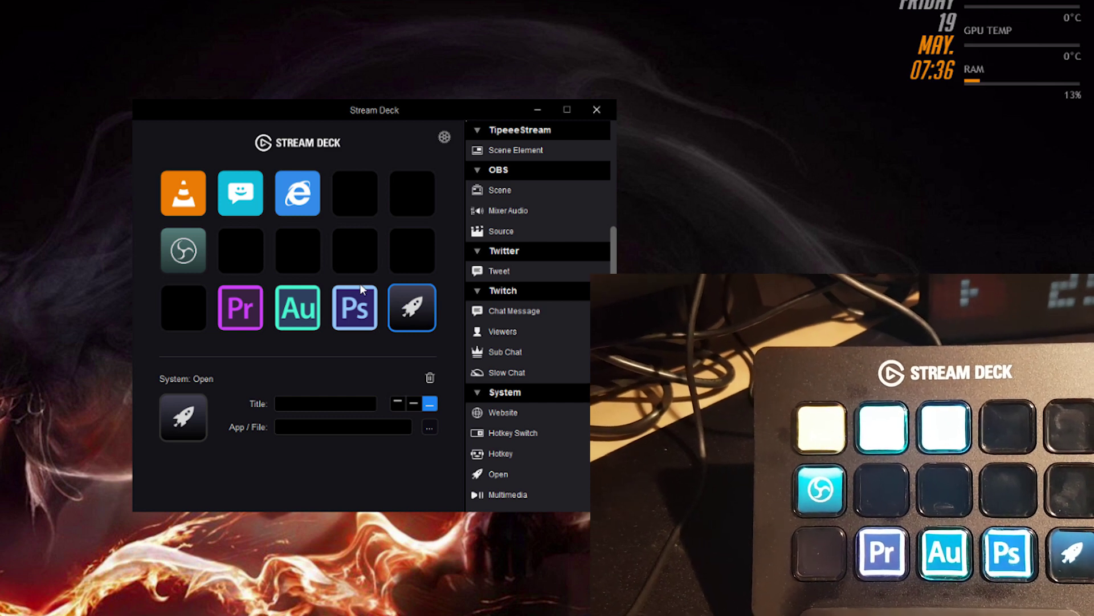
Open the image file chooser for the Premiere Pro key's icon and close it without choosing a file.
left_click(243, 311)
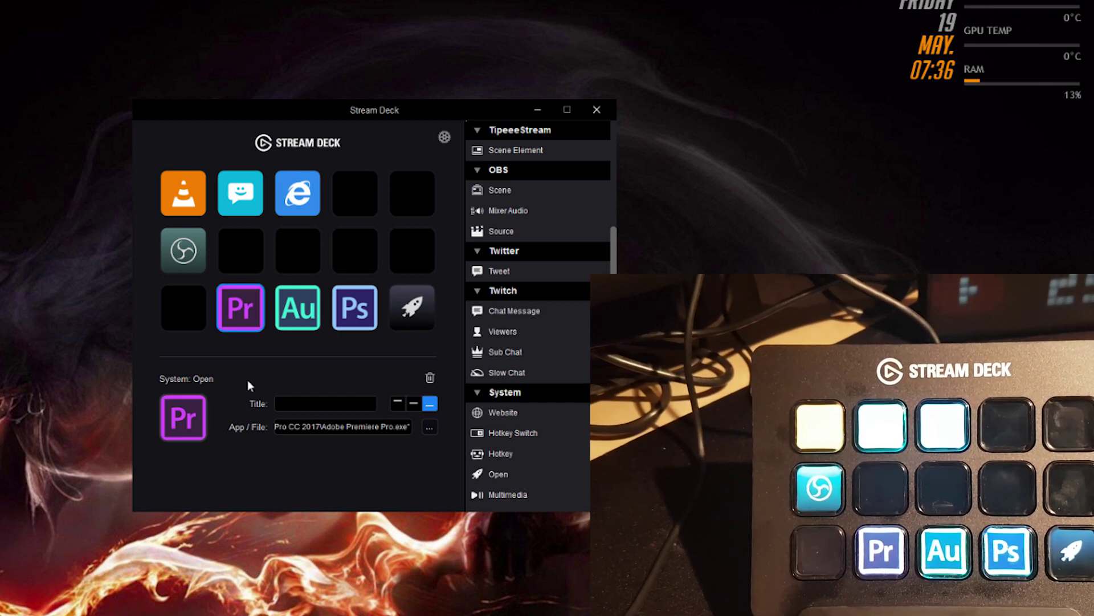
mouse_move(279, 115)
left_mouse_down()
mouse_move(599, 148)
mouse_move(268, 106)
left_mouse_up()
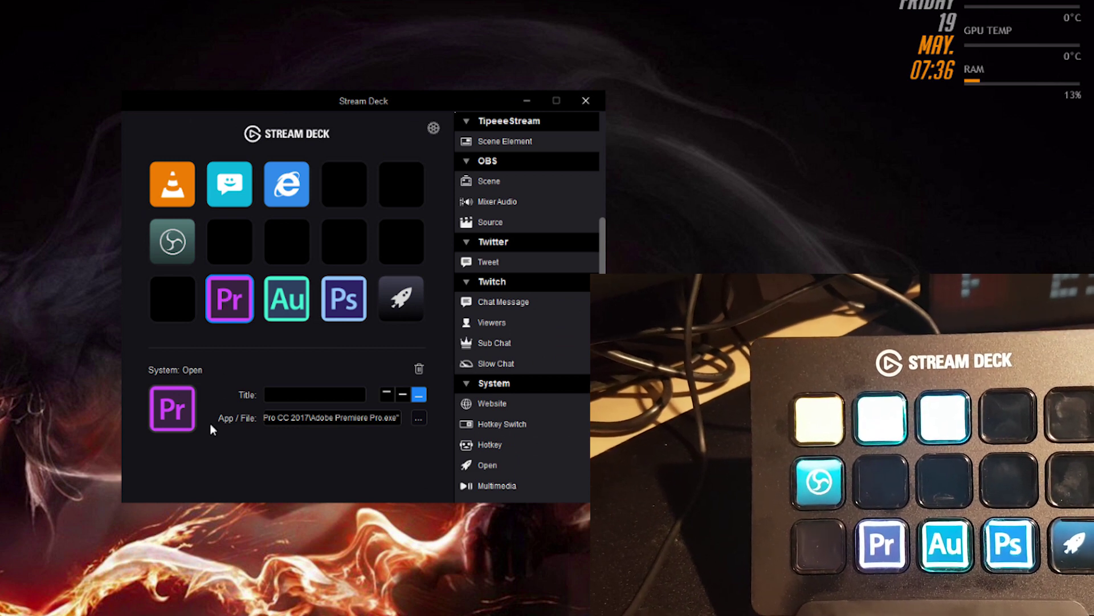
left_click(168, 411)
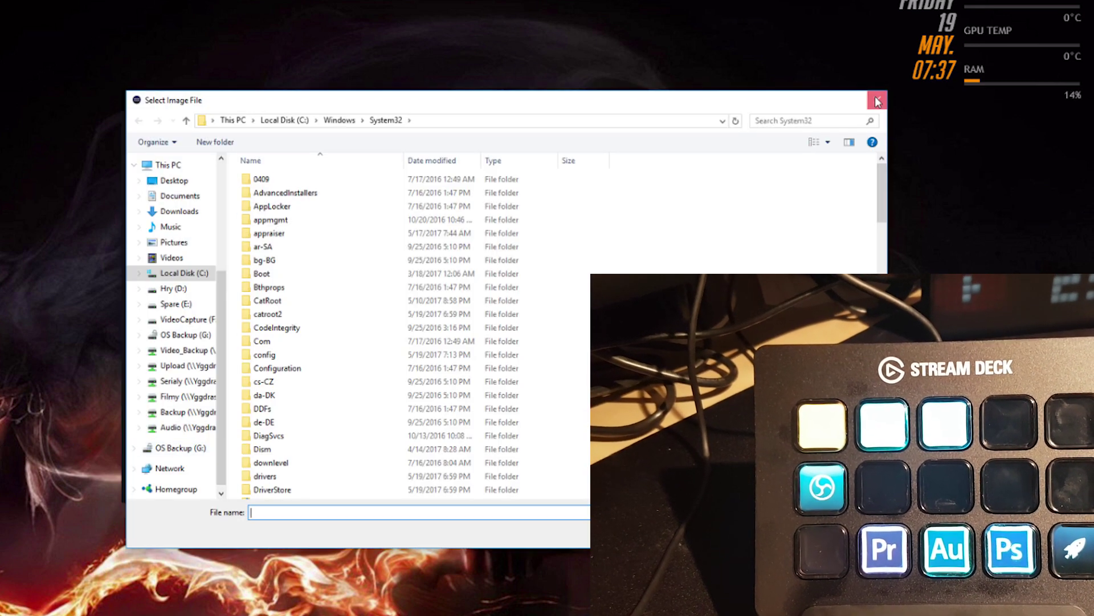
key("Escape")
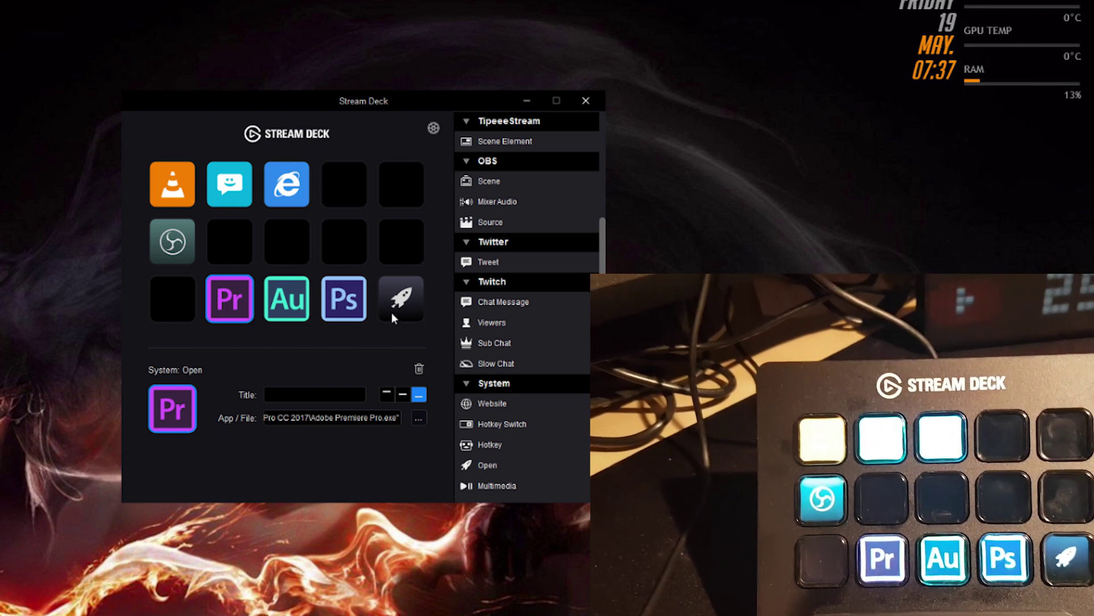
Delete the unconfigured Open action from the key beside Photoshop.
left_click(397, 301)
left_click(418, 369)
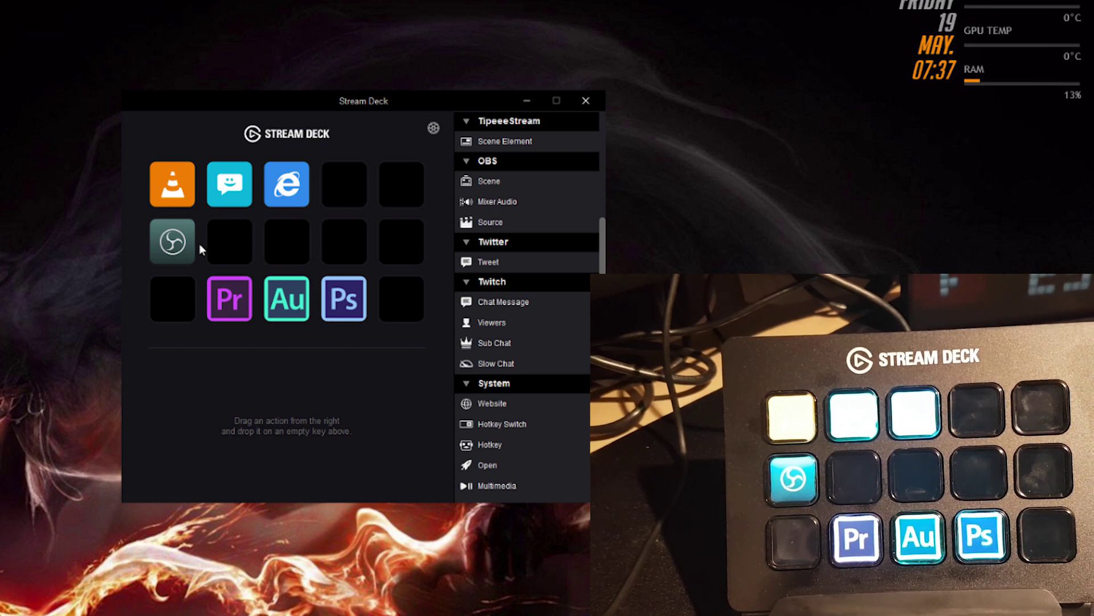
View the Premiere Pro key's settings and the contents of the OBS folder, and return to the main key page.
left_click(236, 299)
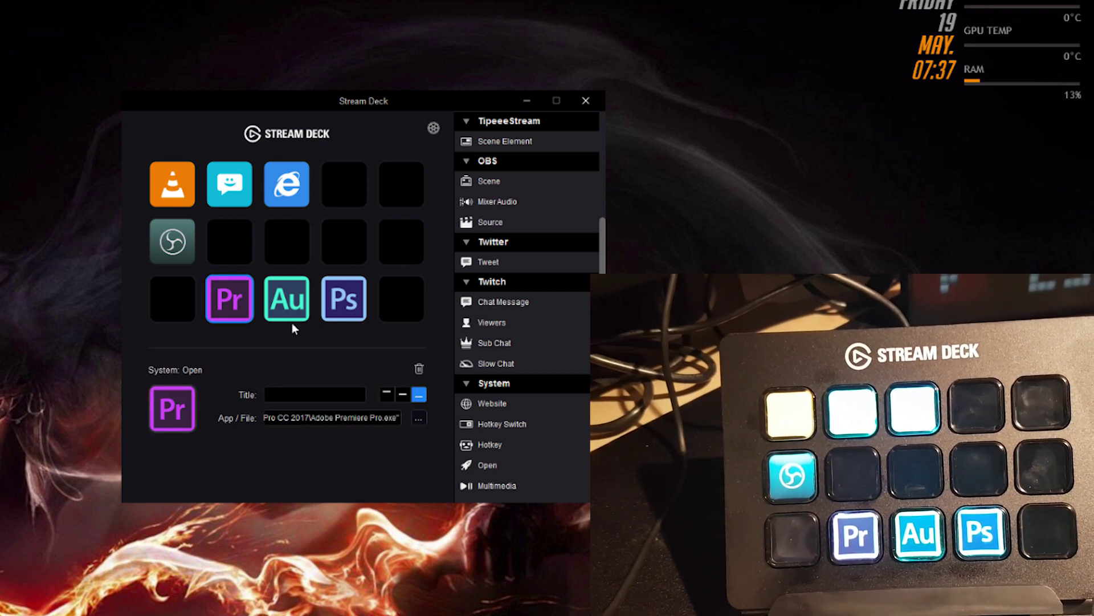
double_click(171, 244)
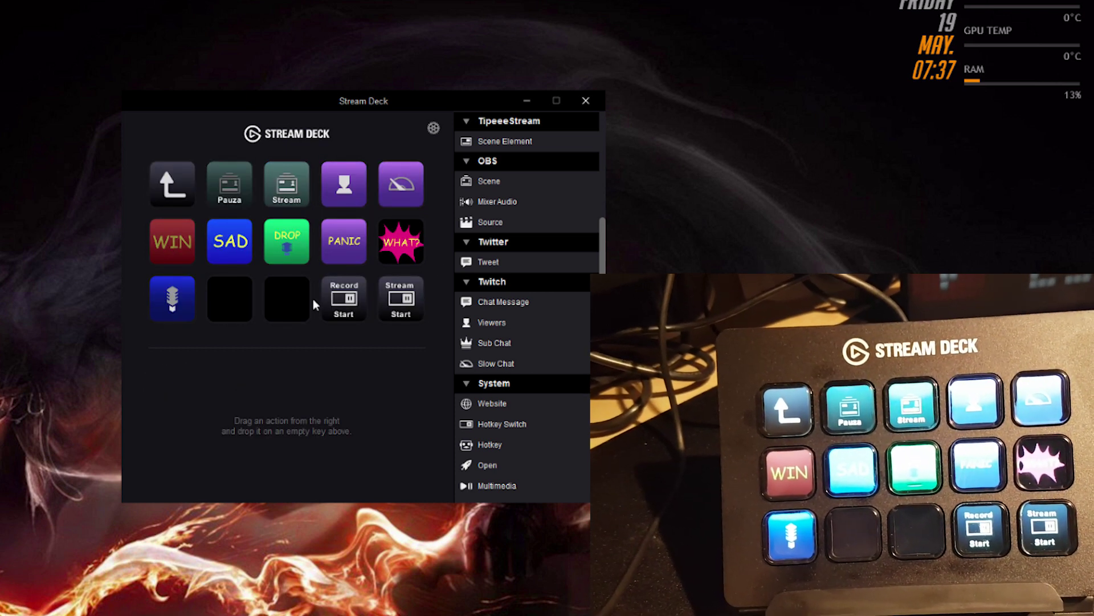
double_click(174, 184)
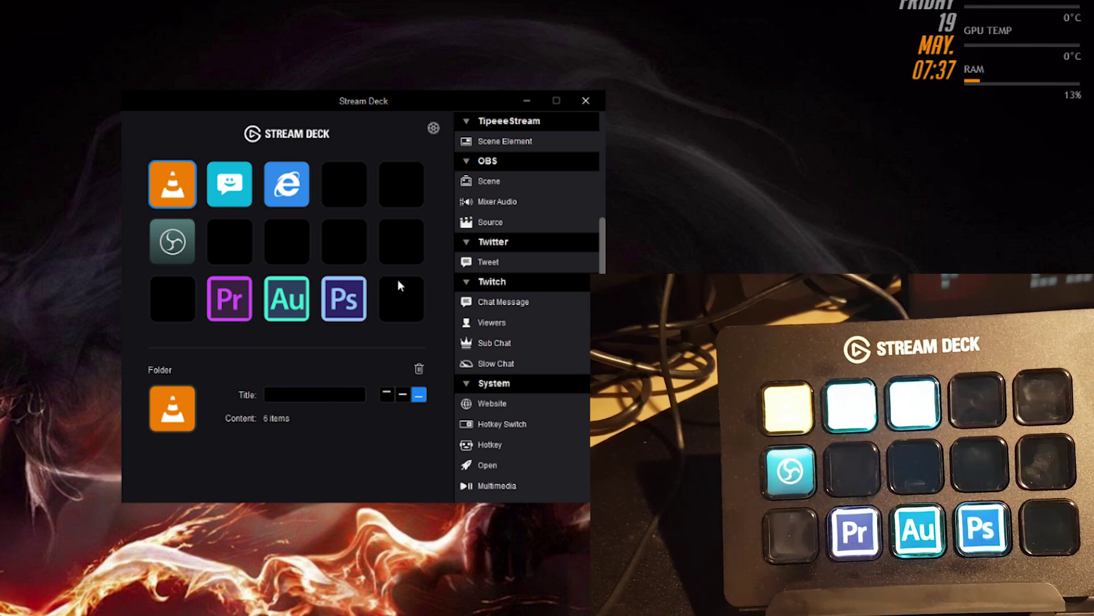
Place a Website action on the last key of the middle row and combine it with a second Website action into a folder.
left_click(391, 256)
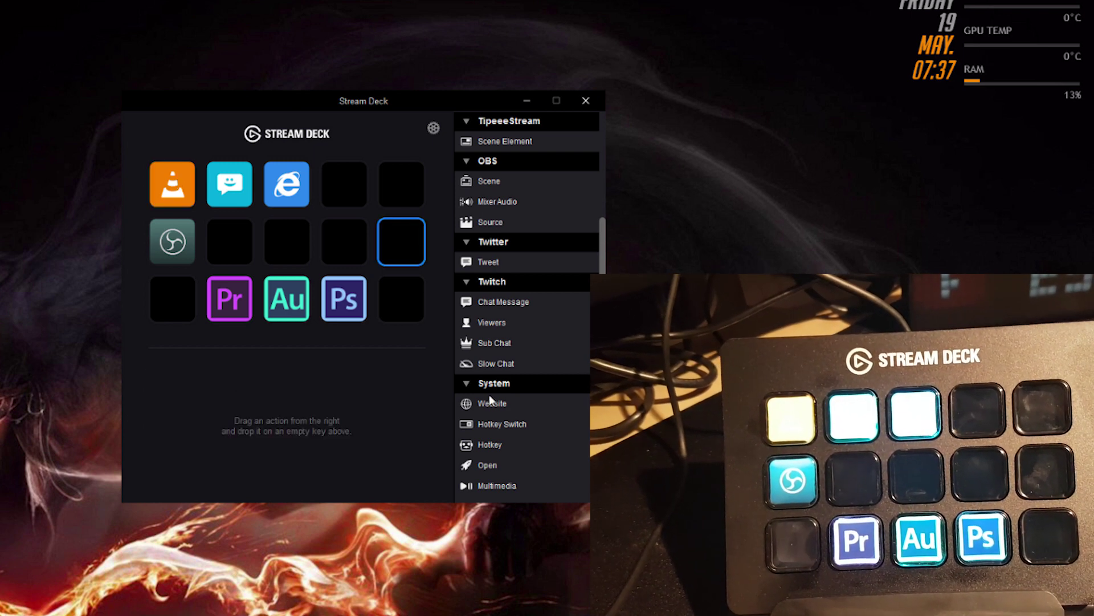
left_click_drag(489, 404, 399, 242)
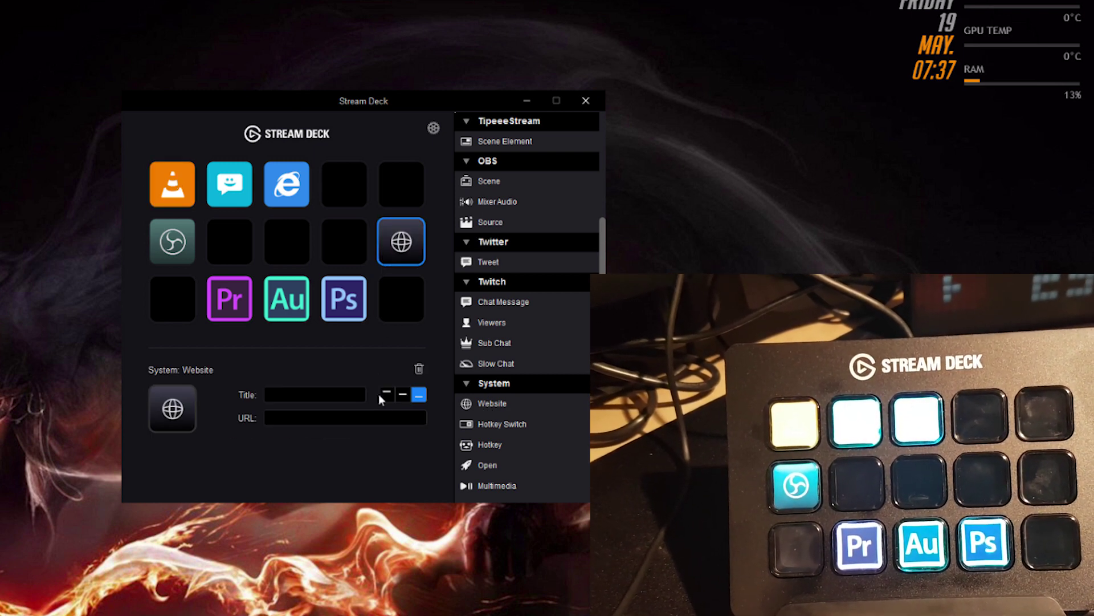
left_click_drag(482, 403, 286, 190)
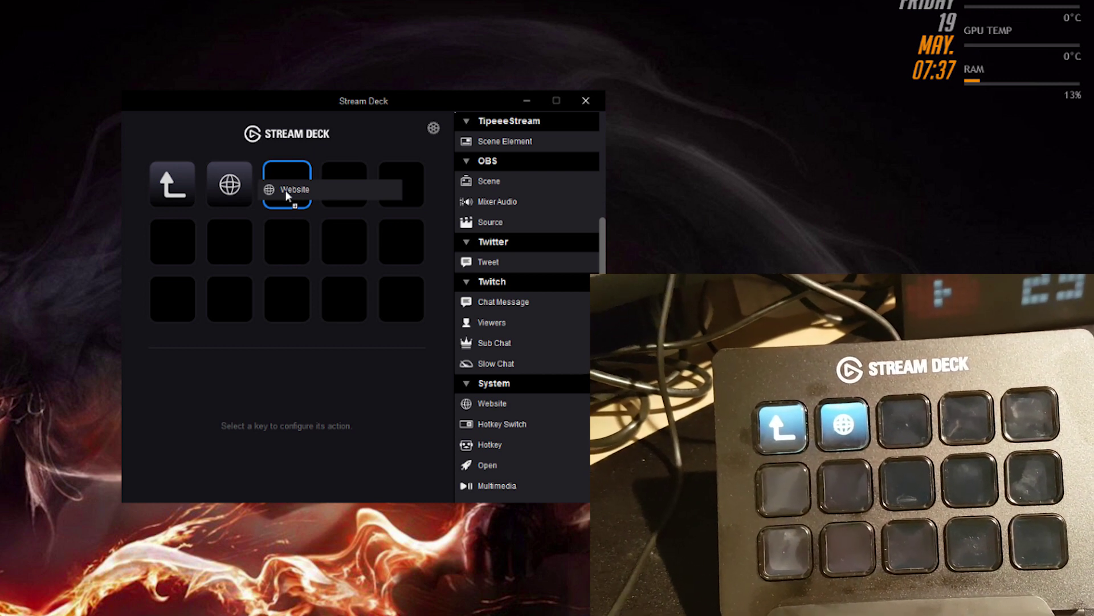
left_click_drag(285, 190, 285, 190)
left_click(188, 193)
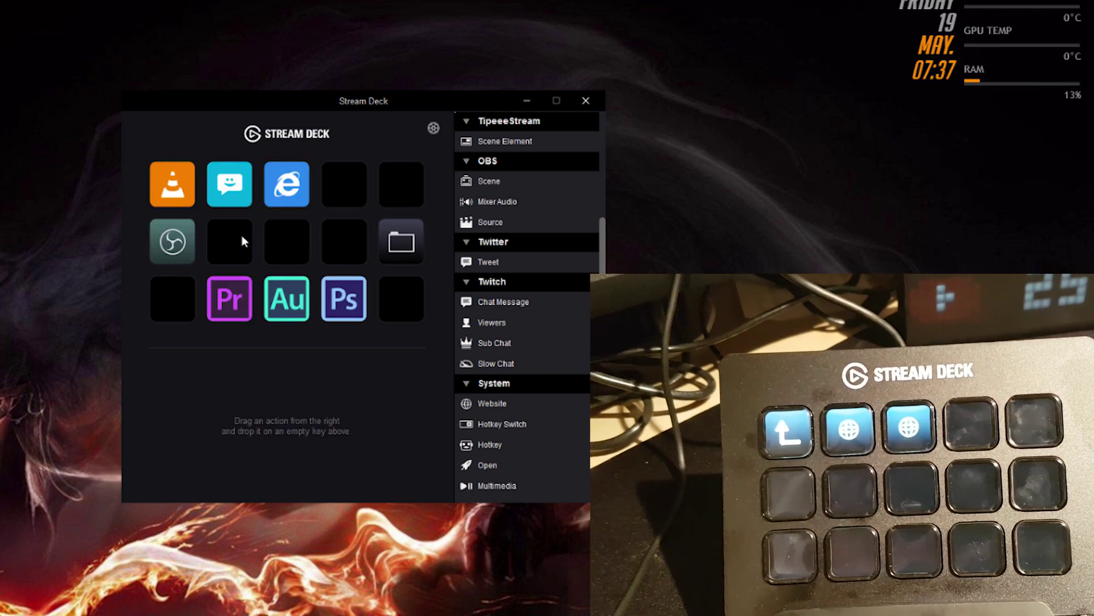
Open the folder of Website actions, add a third Website action to it, and delete that third action.
double_click(397, 239)
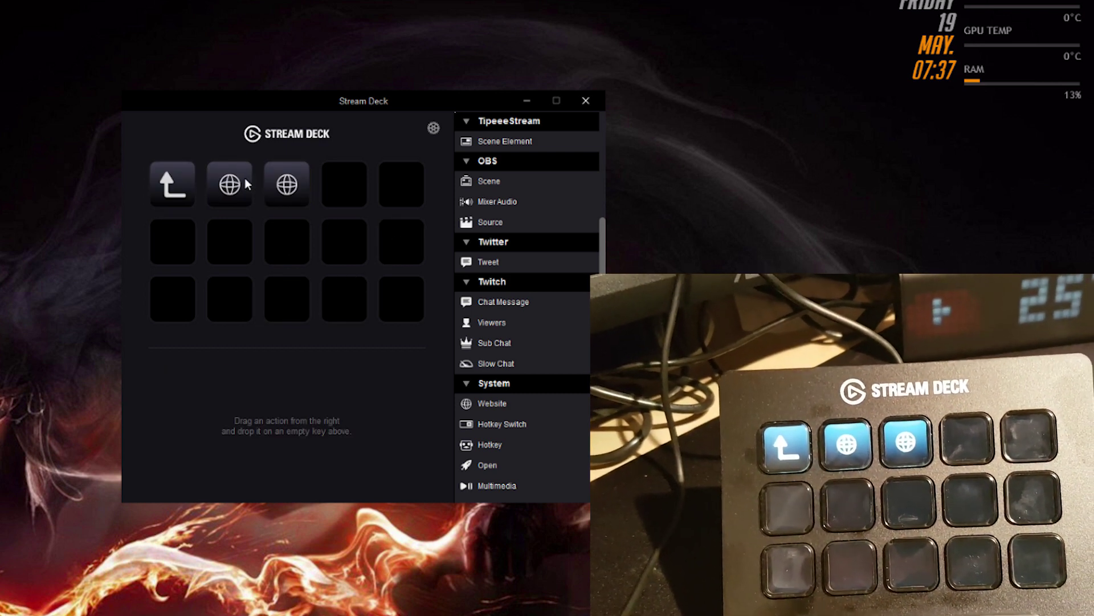
left_click(280, 198)
left_click_drag(499, 410, 296, 191)
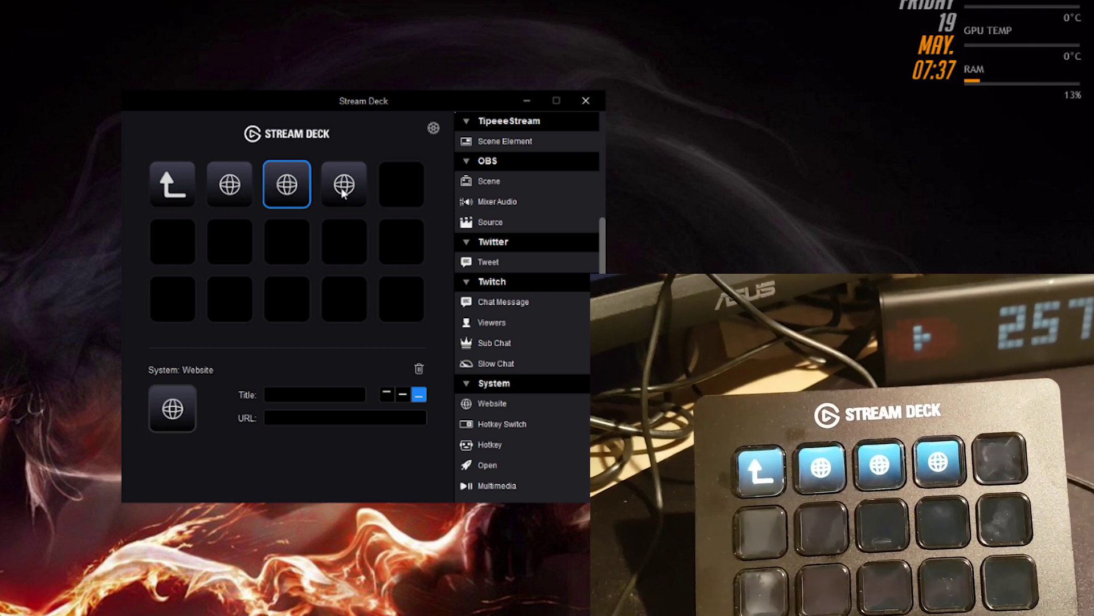
left_click(344, 193)
left_click_drag(417, 365, 417, 370)
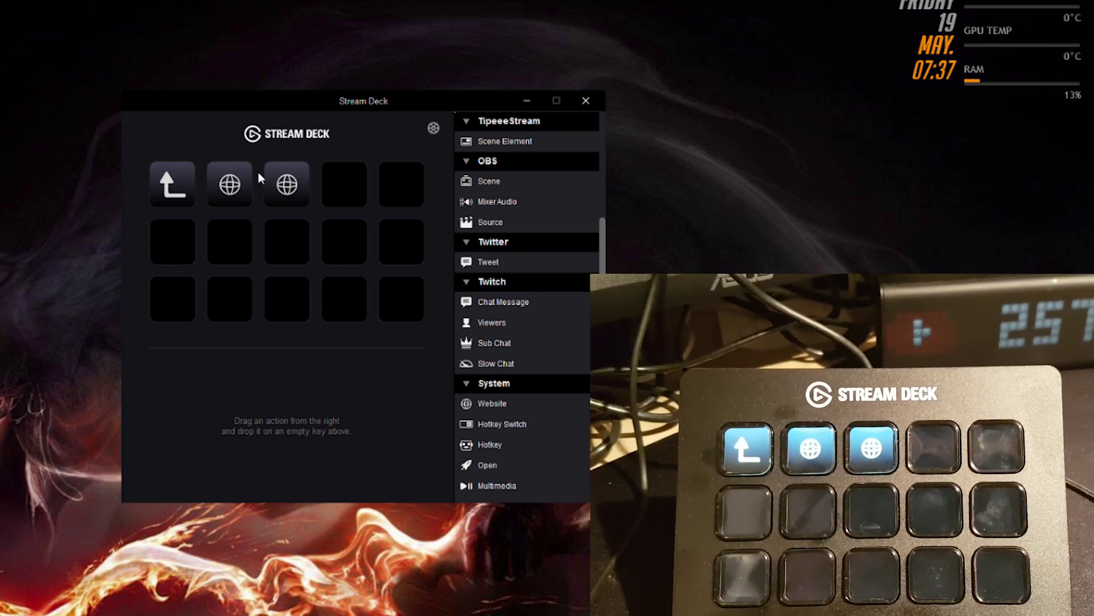
Return to the main key page, recheck the Website folder, and delete it from the middle row.
left_click(172, 193)
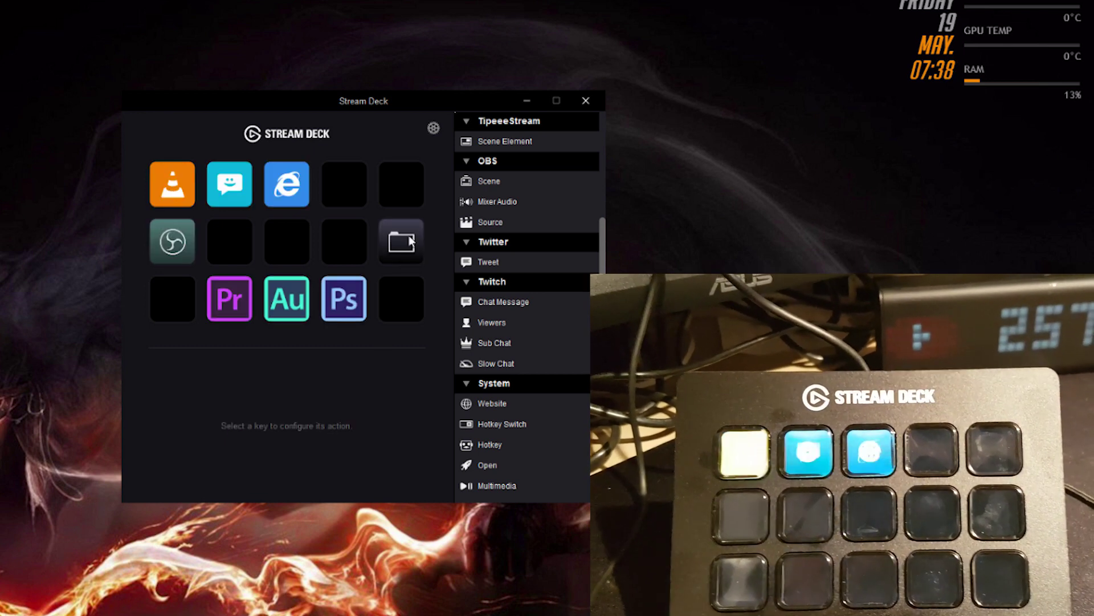
left_click(401, 244)
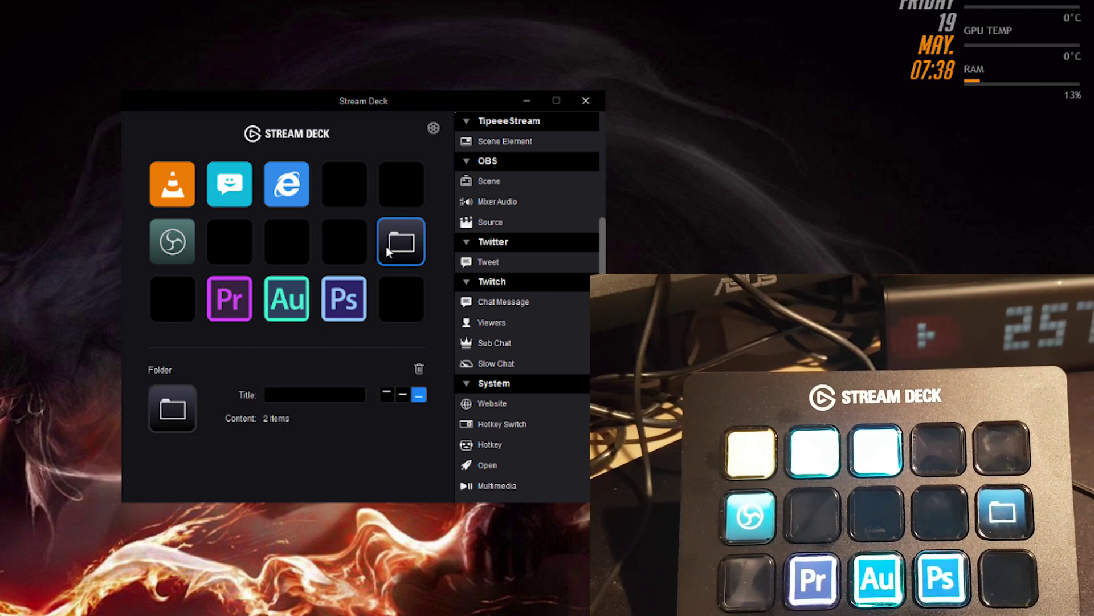
double_click(401, 244)
left_click(173, 184)
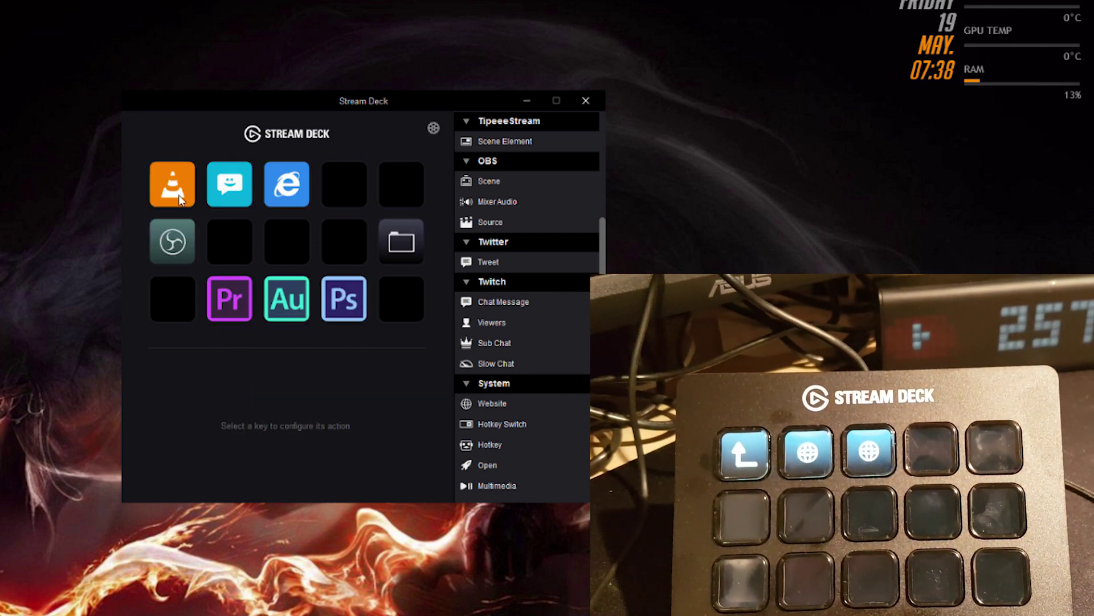
left_click(401, 242)
key("Delete")
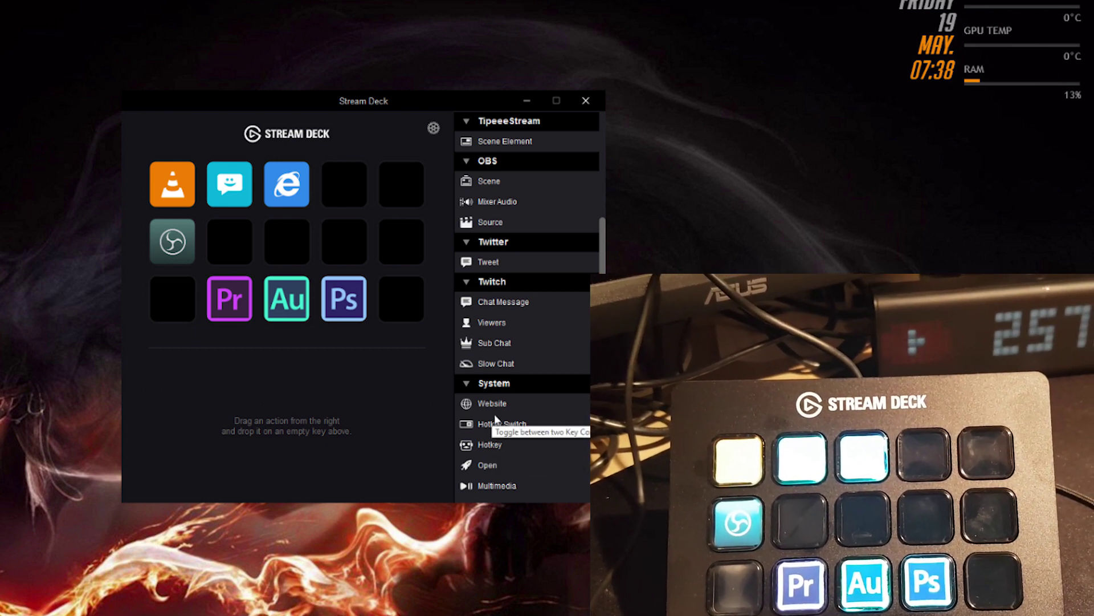
Switch to OBS, activate the Pauza scene, and move the OBS window aside.
scroll(512, 405, "up", 5)
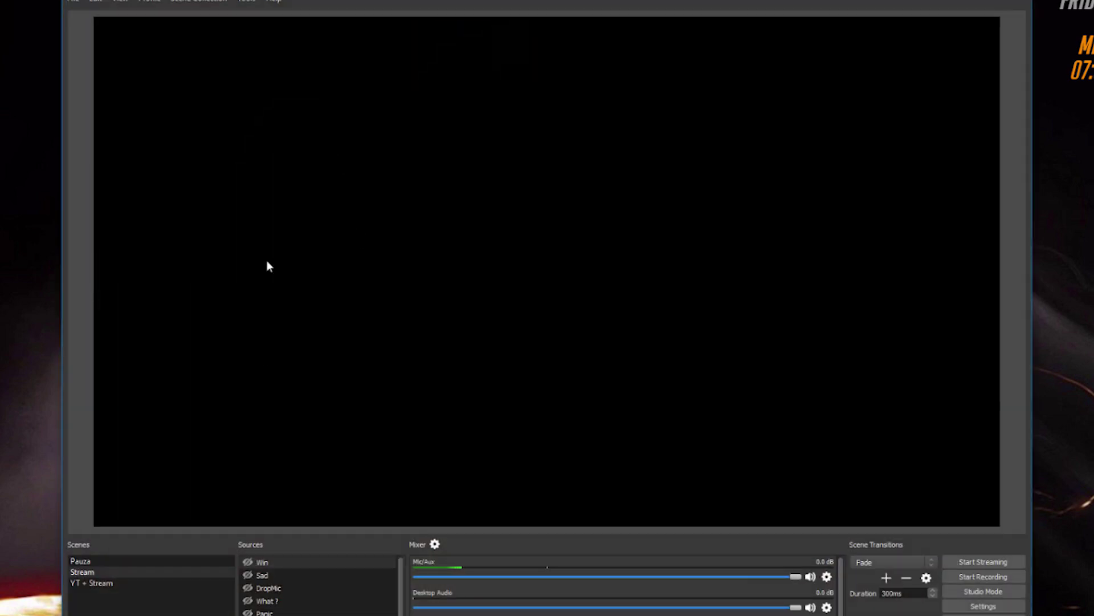
left_click(111, 561)
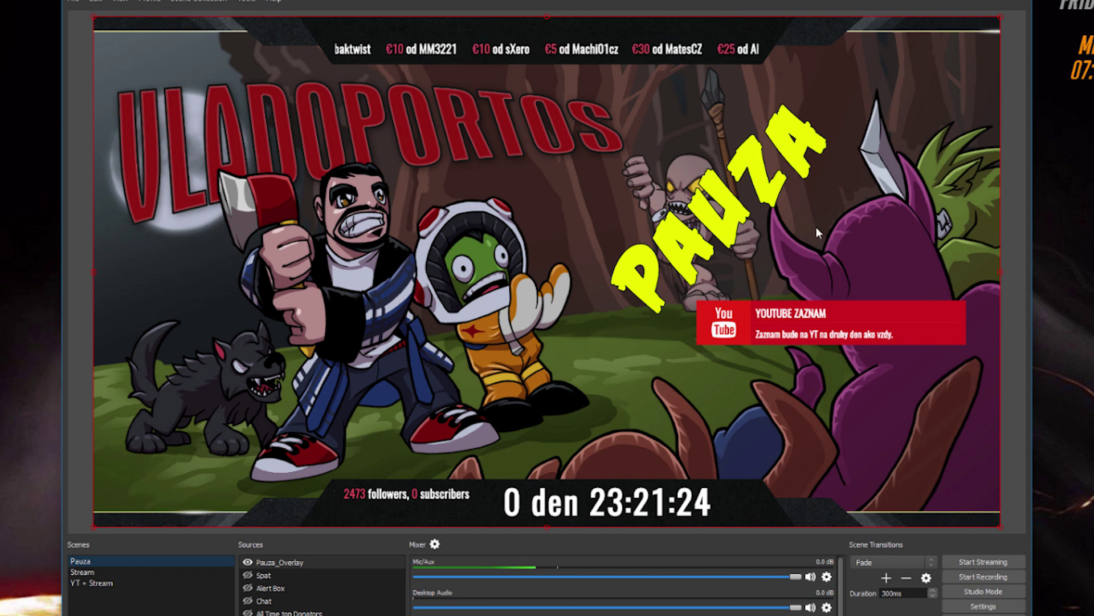
left_click_drag(663, 3, 356, 6)
Bring the Stream Deck window to the front, move it beside the OBS window, and locate the OBS action group.
left_click(761, 149)
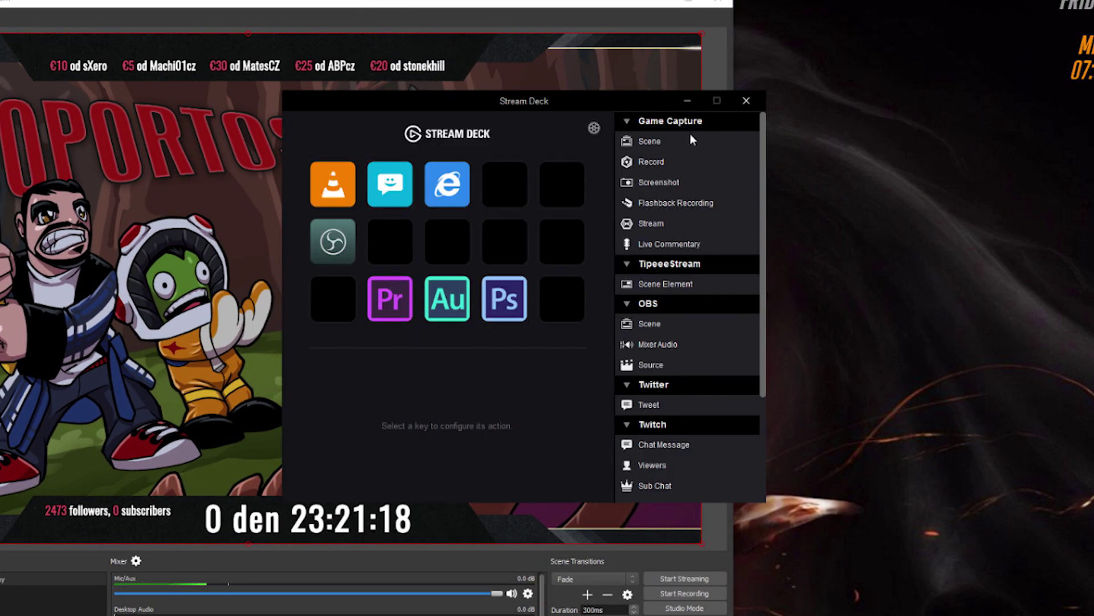
left_click_drag(692, 109, 751, 107)
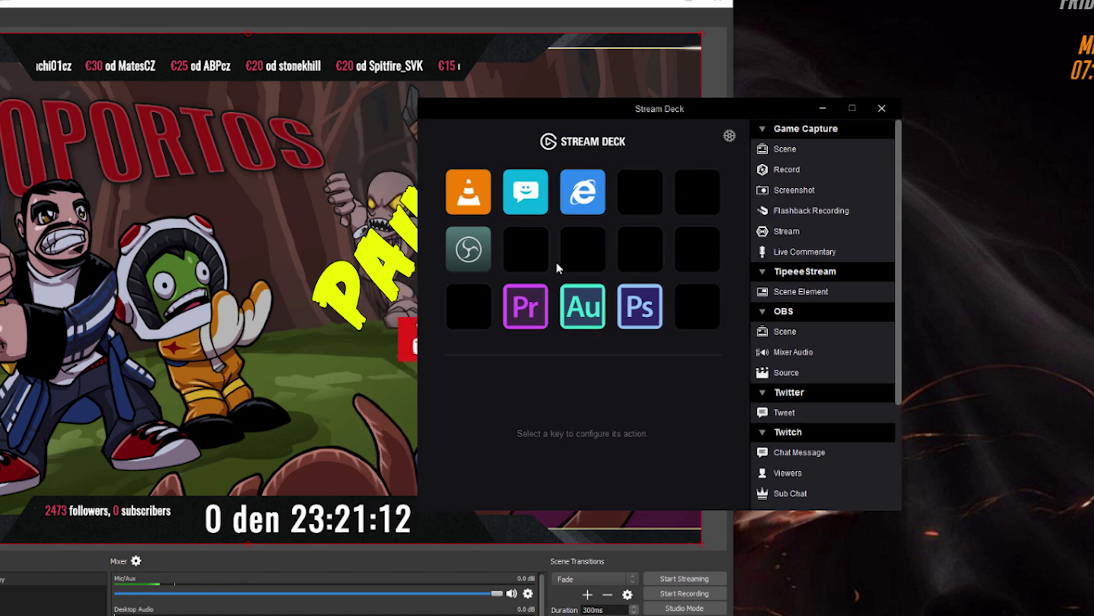
left_click(790, 313)
left_click(784, 312)
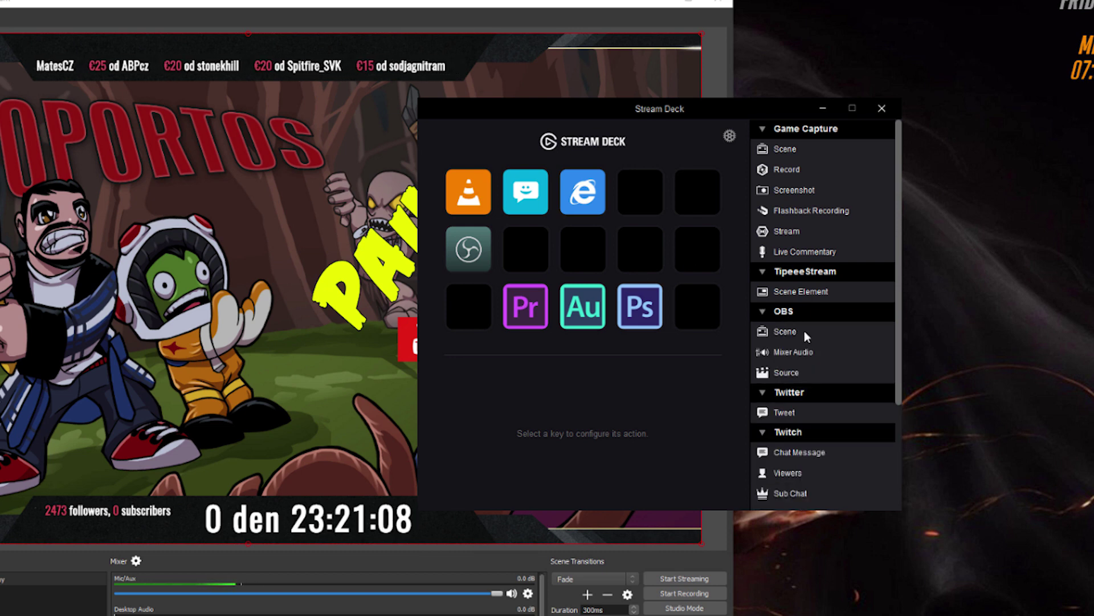
Open the OBS folder on the key page and display the settings of its Pauza scene key.
left_click(468, 249)
double_click(468, 248)
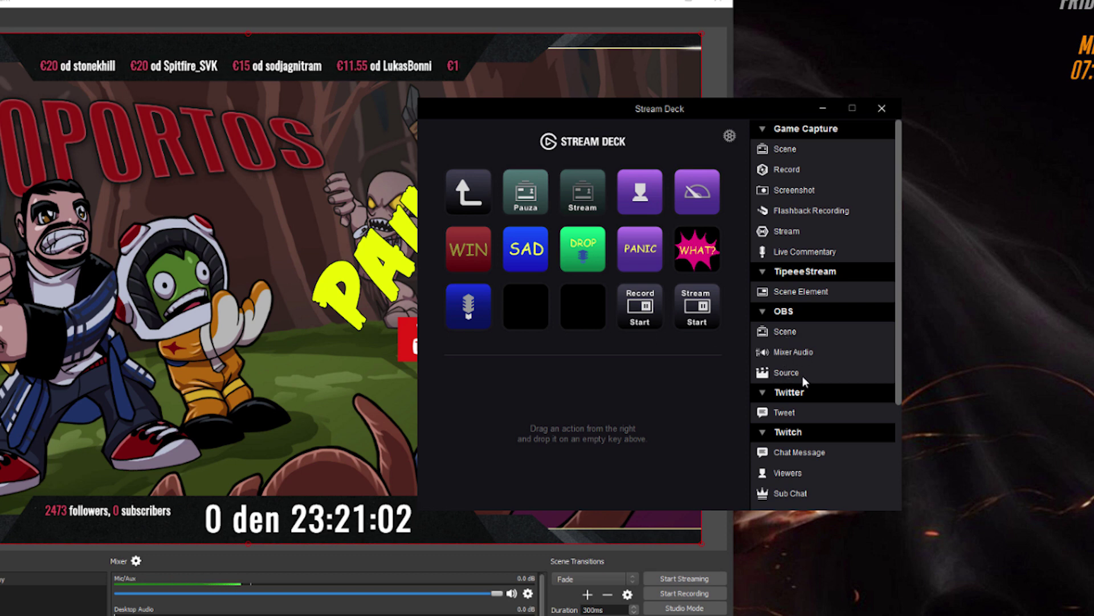
left_click(522, 208)
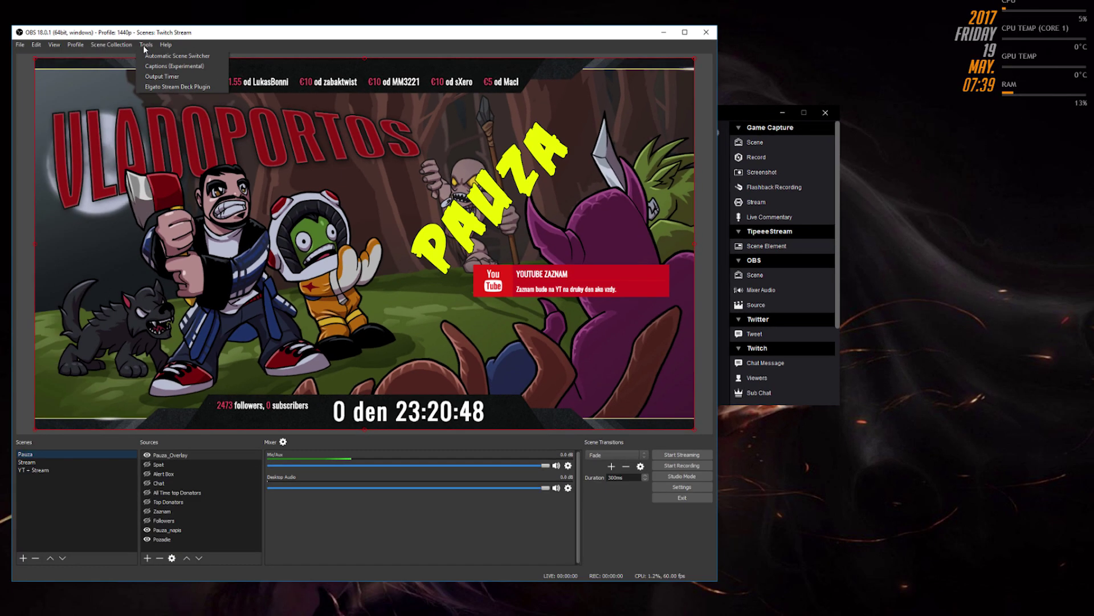
Check the Elgato Stream Deck Plugin information in OBS, close it, and reposition the Stream Deck window over the OBS window.
left_click(198, 90)
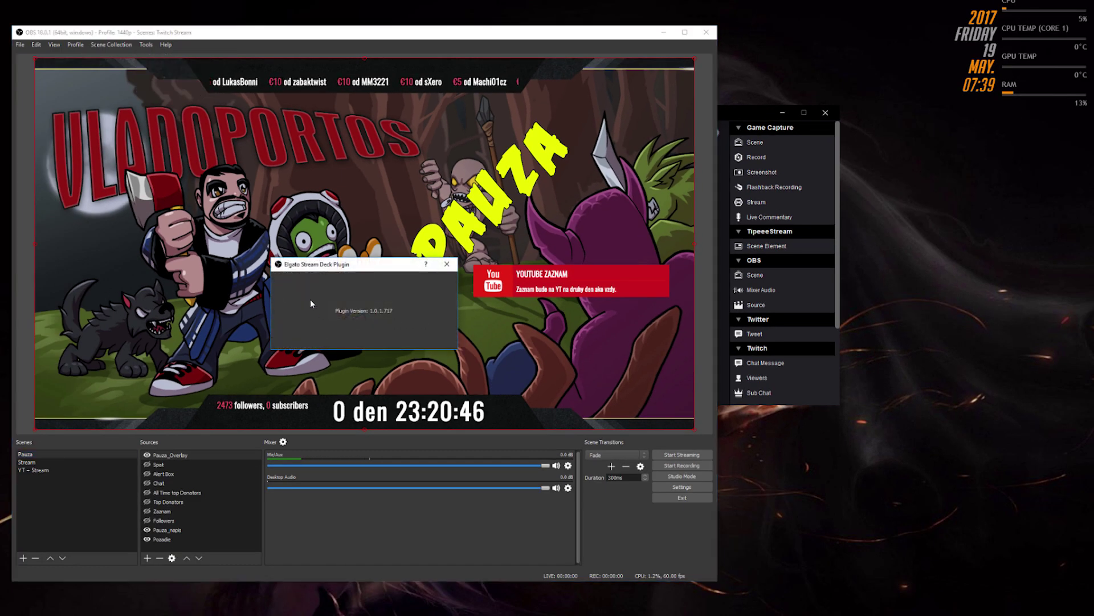
left_click(453, 265)
left_click_drag(741, 114, 764, 98)
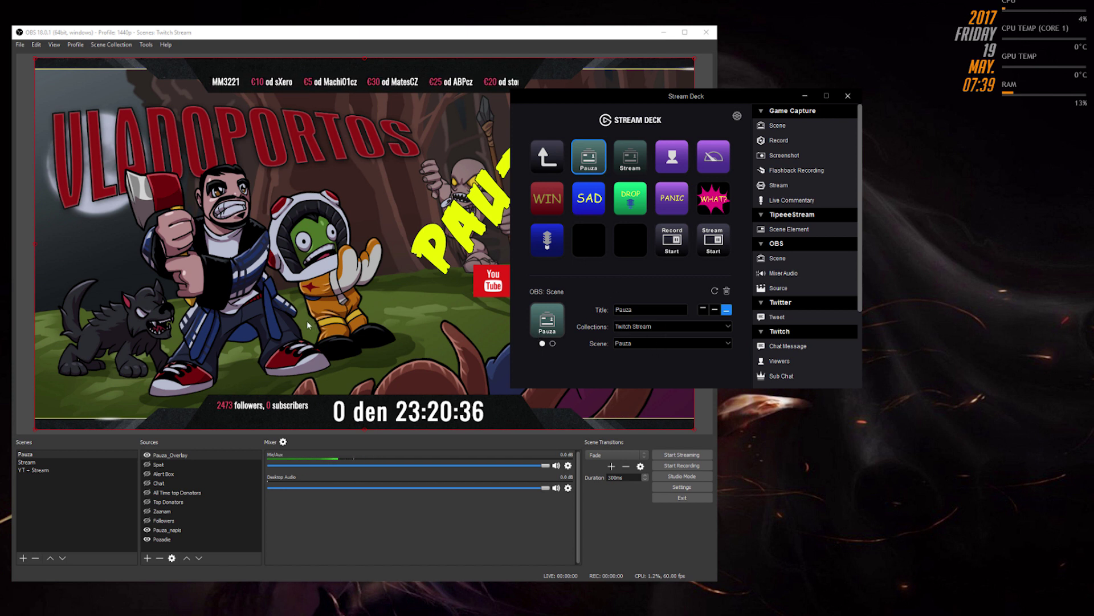
Compare the two icon states of the Pauza key and open the Key Creator page for making a new icon.
left_click(553, 344)
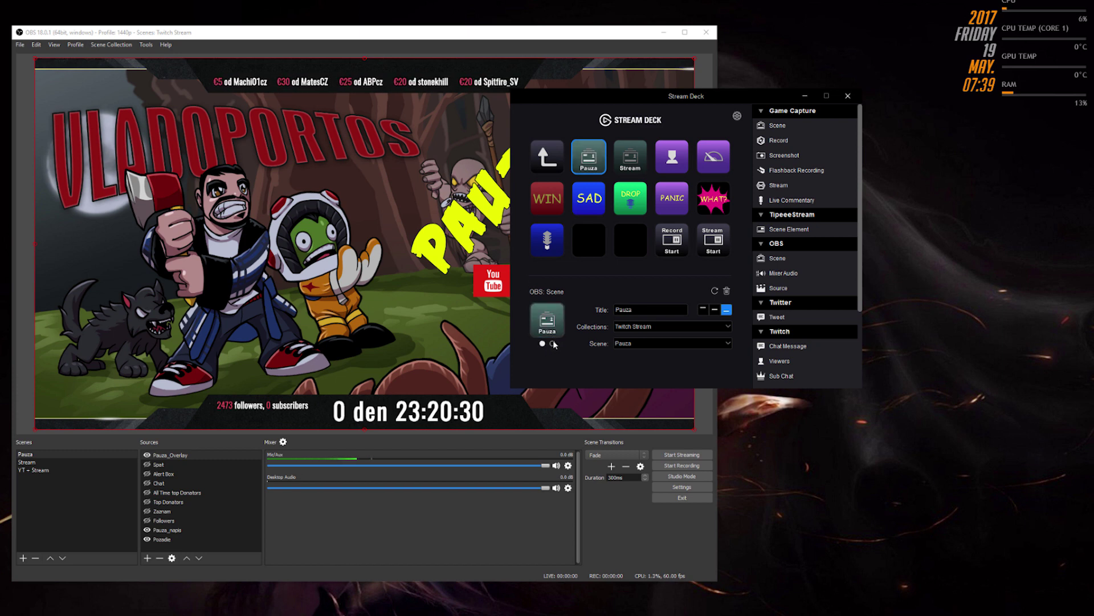
left_click(542, 343)
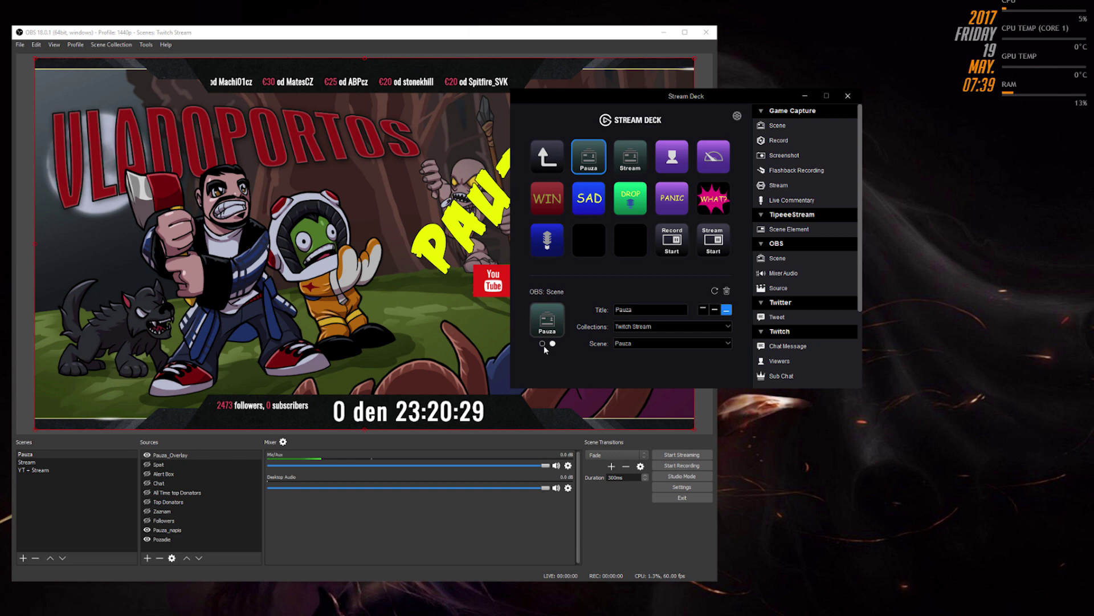
right_click(550, 313)
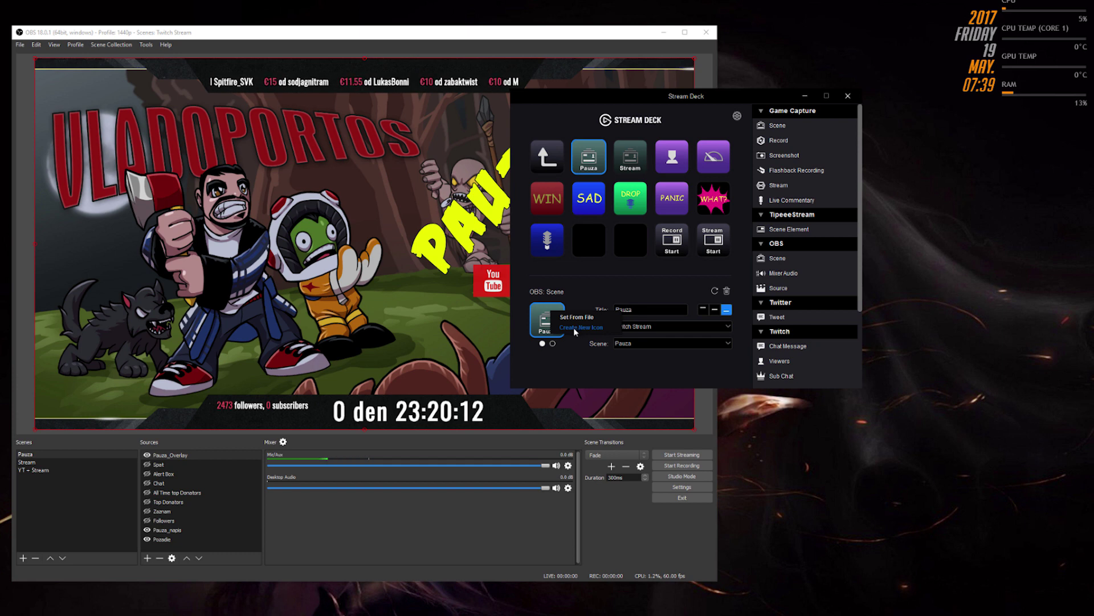
left_click(573, 327)
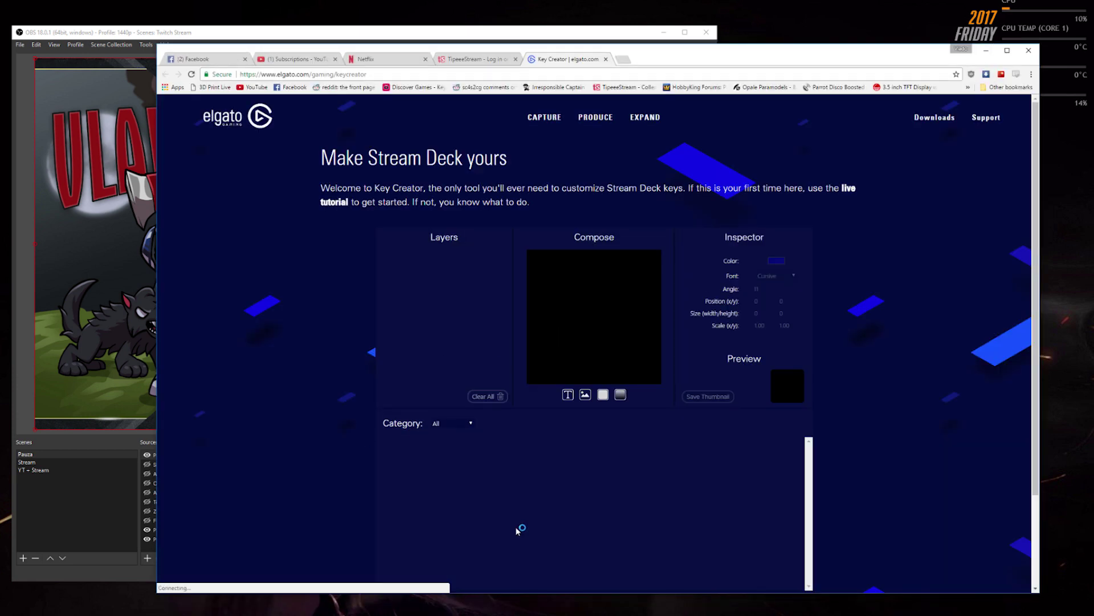
Browse the Key Creator icon library and add the royal blue background to the composition.
scroll(860, 489, "down", 1)
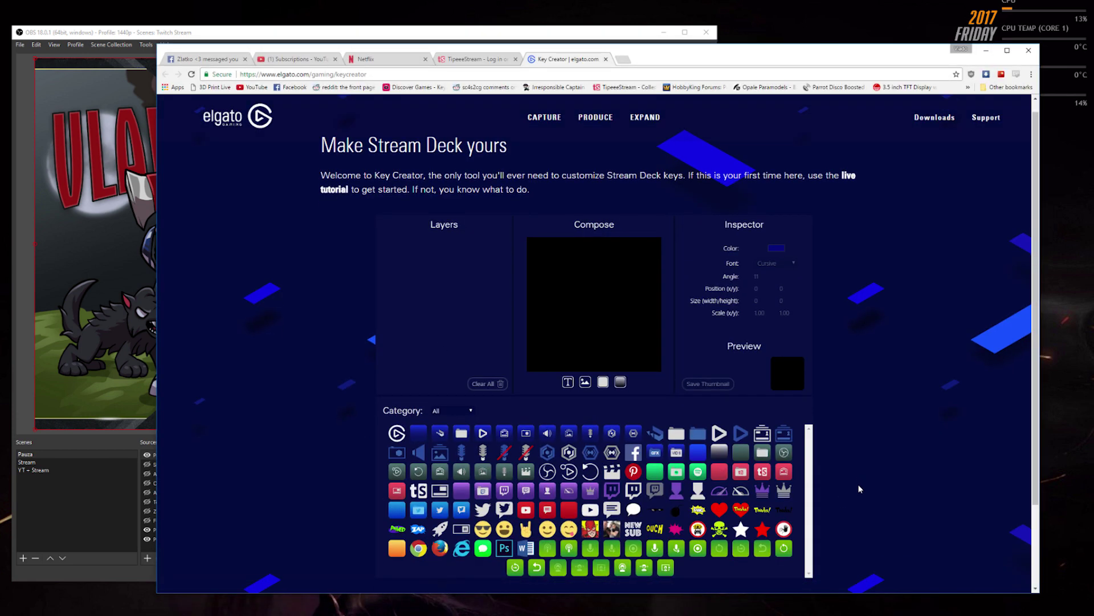
scroll(859, 489, "down", 2)
scroll(871, 480, "up", 1)
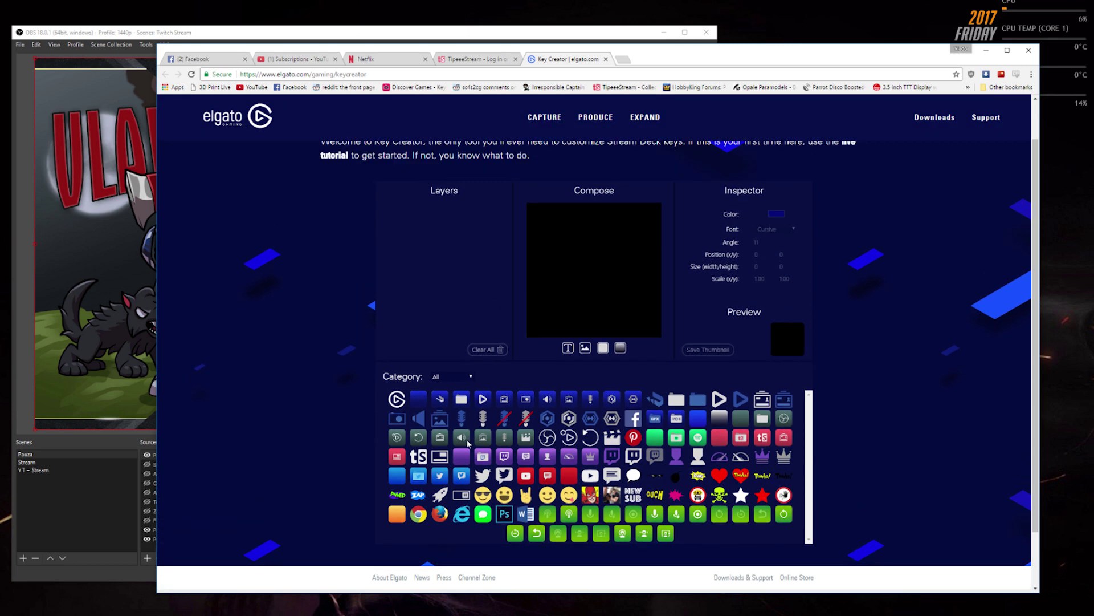
scroll(815, 376, "down", 2)
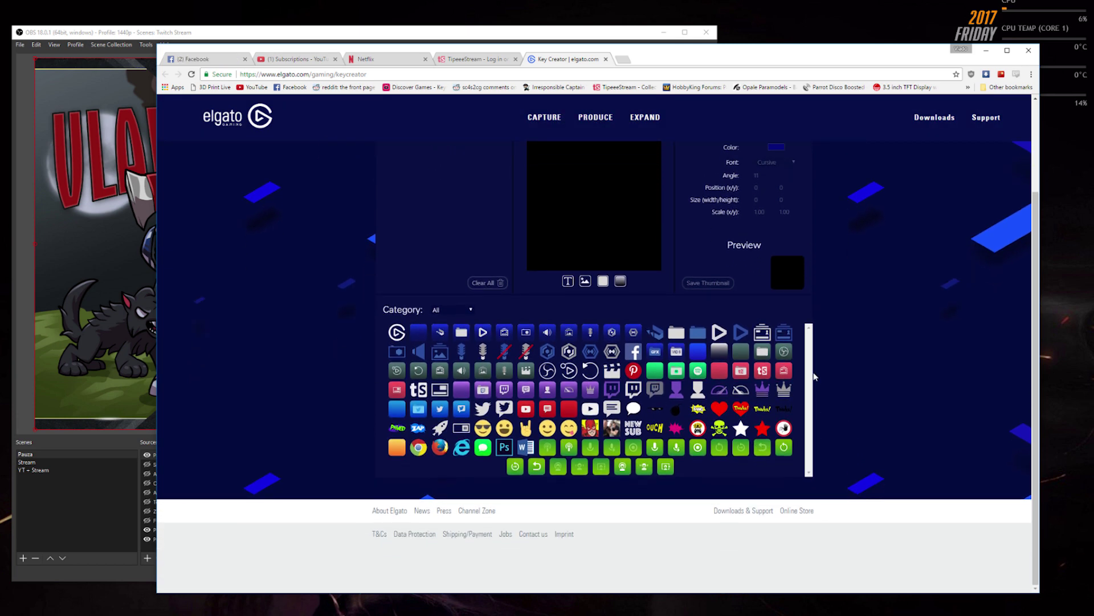
left_click(700, 354)
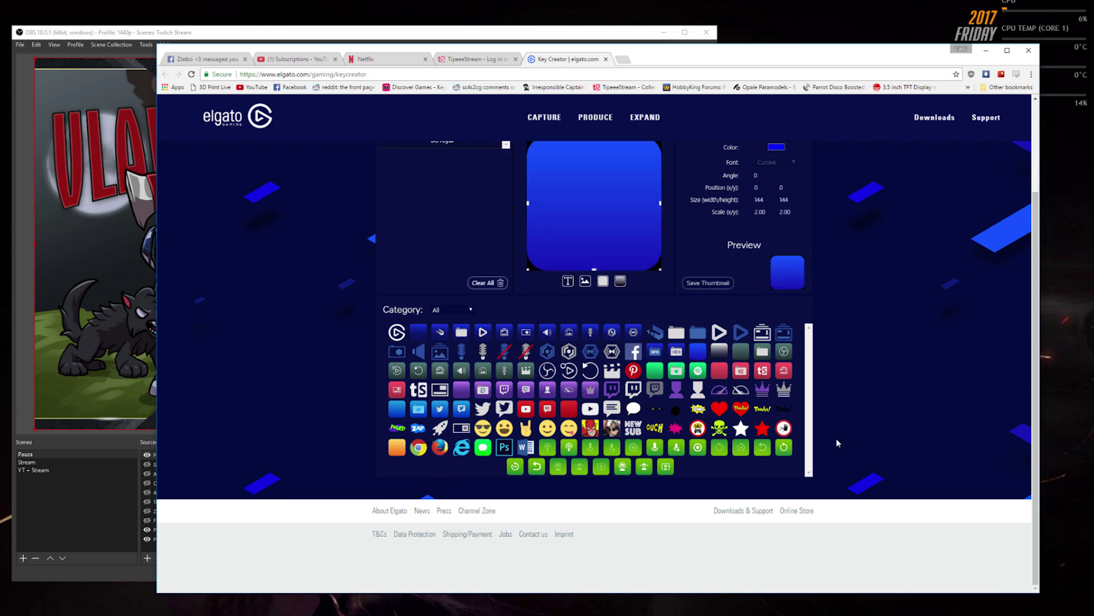
Add the pixel glasses and the skull with crossbones from the icon library to the composition.
scroll(836, 439, "up", 2)
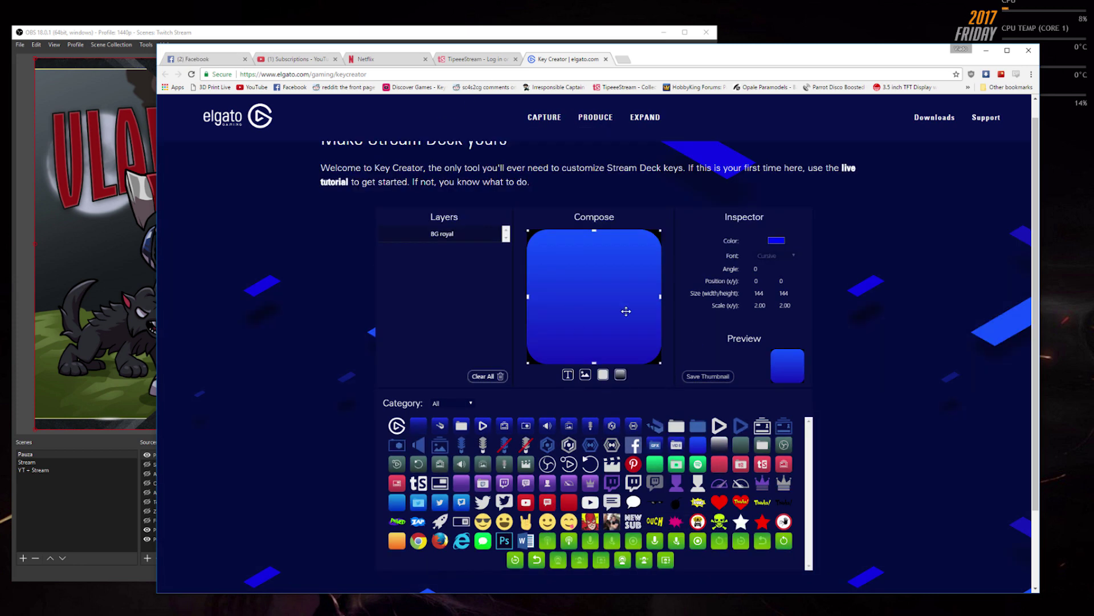
scroll(691, 464, "down", 3)
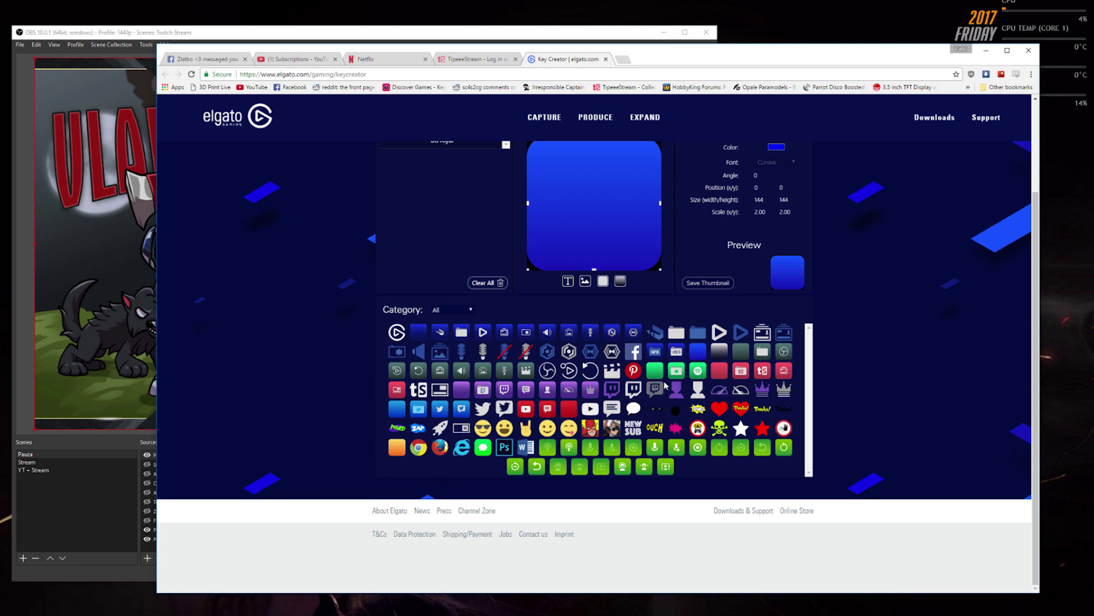
left_click(657, 409)
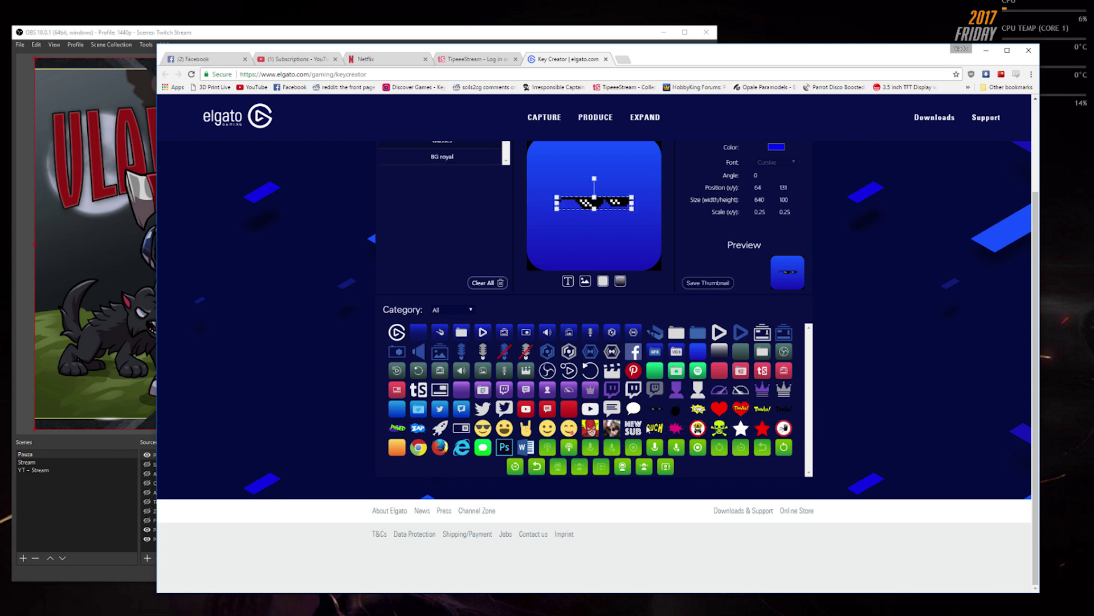
scroll(513, 342, "up", 2)
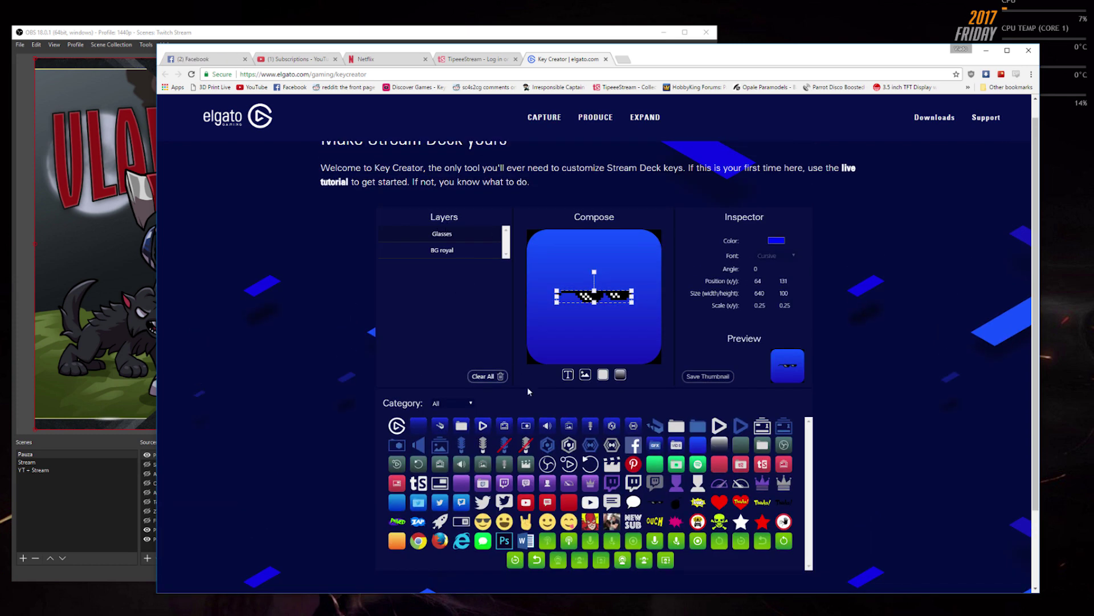
left_click(720, 522)
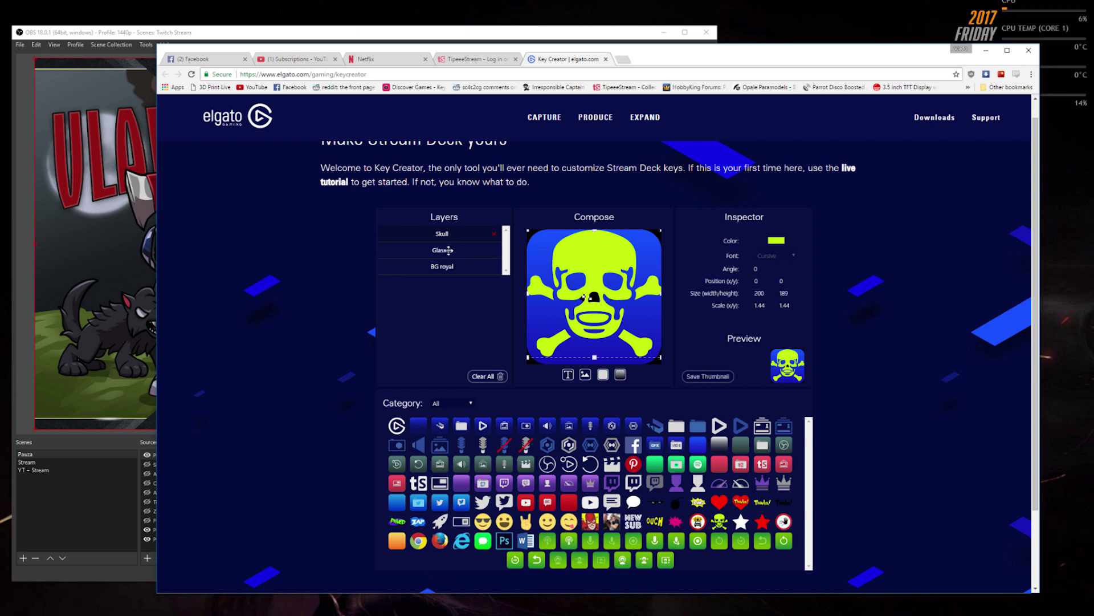
Move the Glasses layer above the Skull layer, and place the glasses over the skull's eyes enlarged to a scale of about 0.44.
left_click_drag(450, 250, 443, 233)
left_click(591, 287)
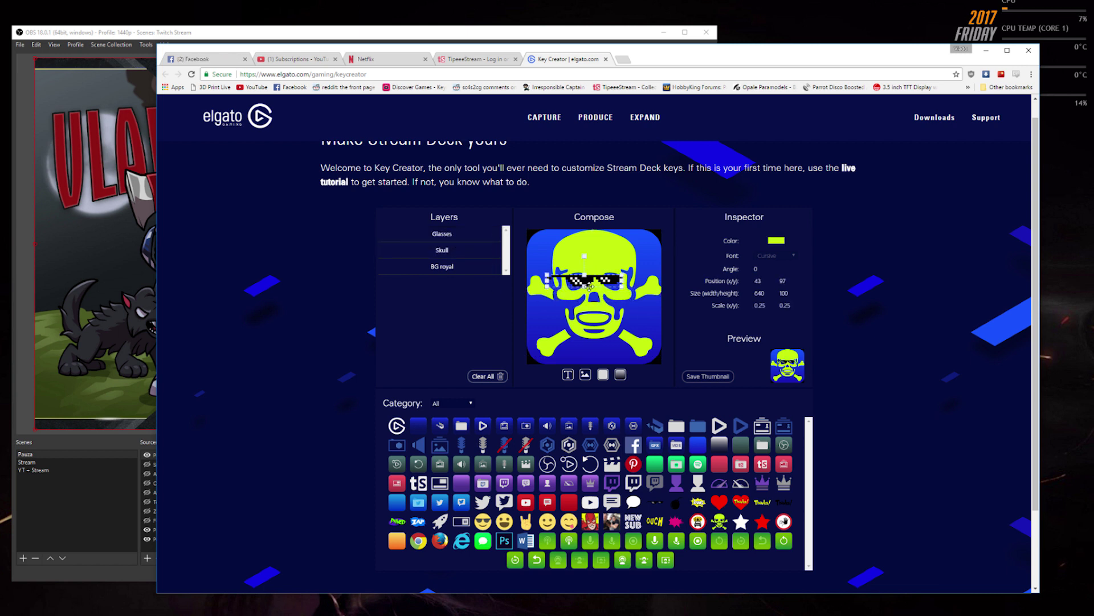
left_click_drag(622, 289, 579, 288)
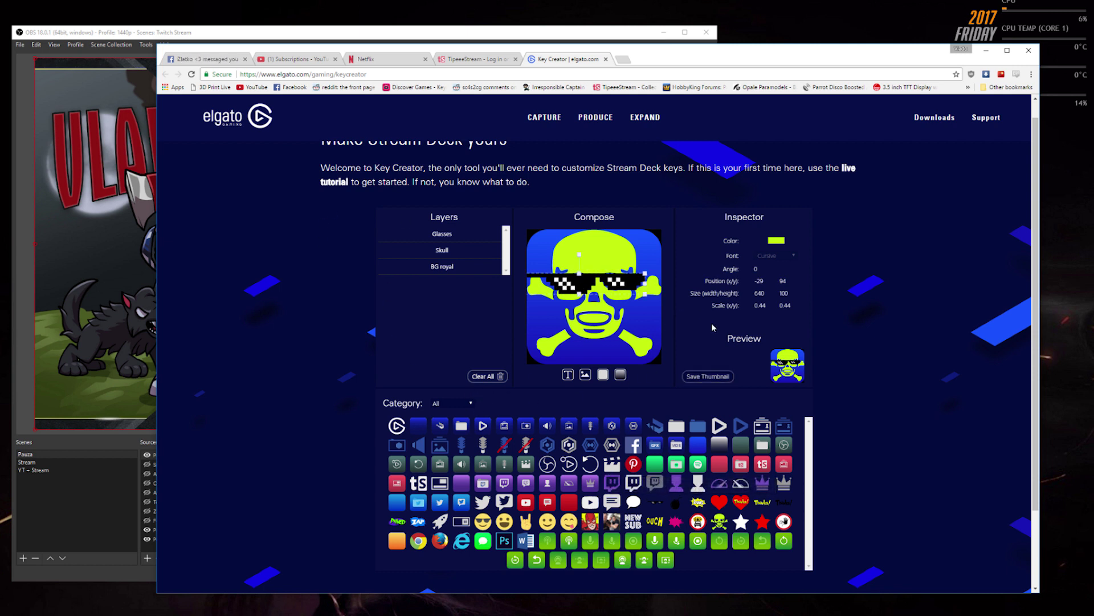
Look over the finished skull icon in Key Creator and clear all layers from the composition.
scroll(718, 480, "down", 2)
scroll(838, 443, "up", 2)
scroll(771, 455, "down", 2)
scroll(761, 461, "up", 2)
left_click(489, 376)
Look over the emptied Key Creator canvas and its icon library, and minimize the browser to return to Stream Deck.
scroll(491, 376, "down", 2)
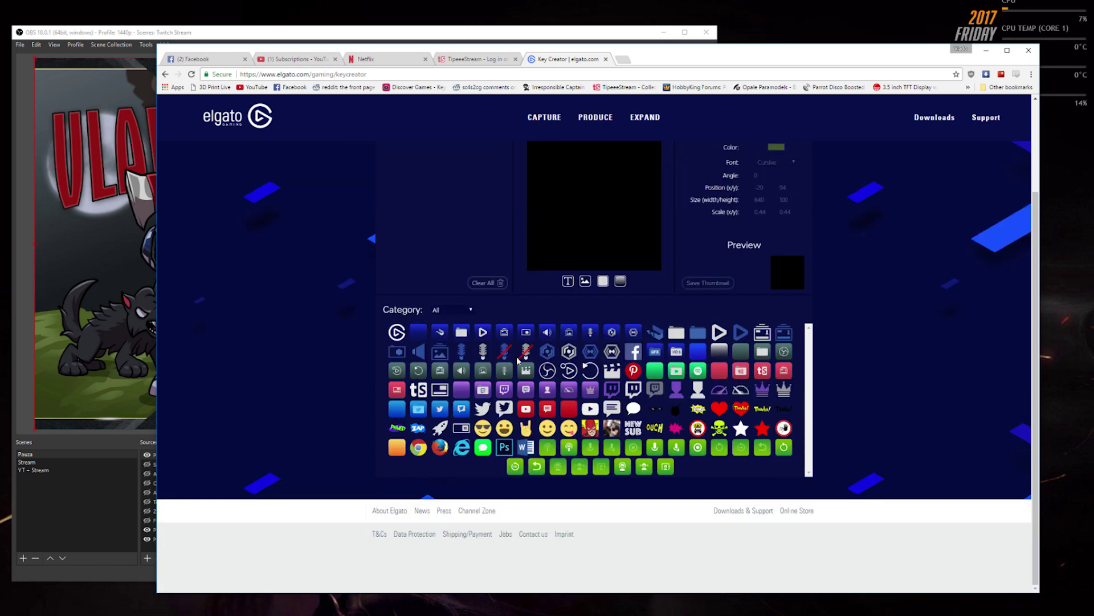
scroll(705, 305, "up", 2)
right_click(578, 278)
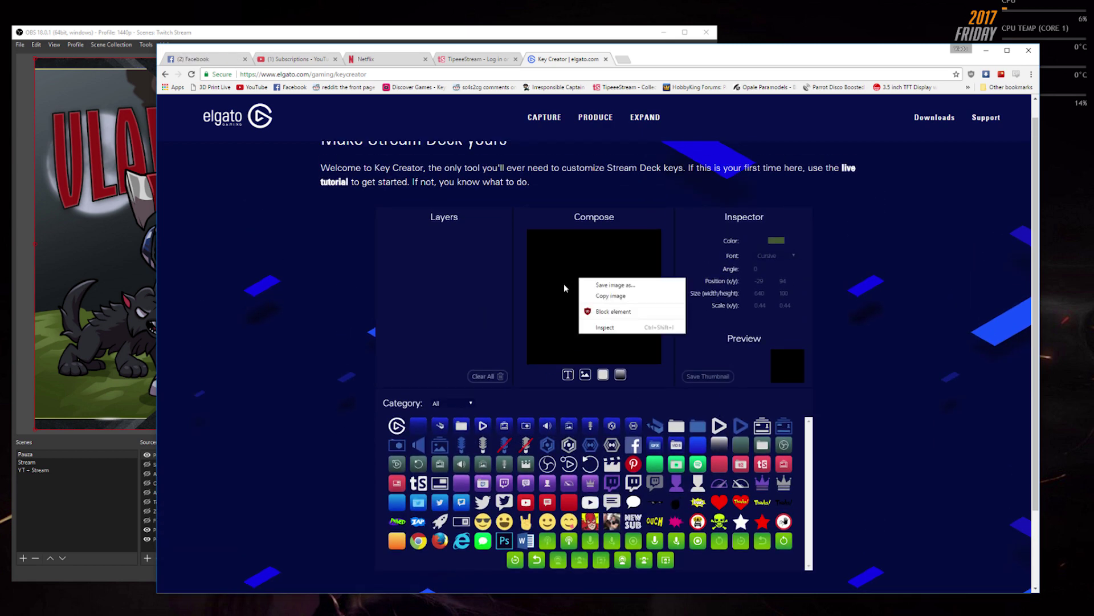
left_click(563, 284)
scroll(557, 273, "up", 1)
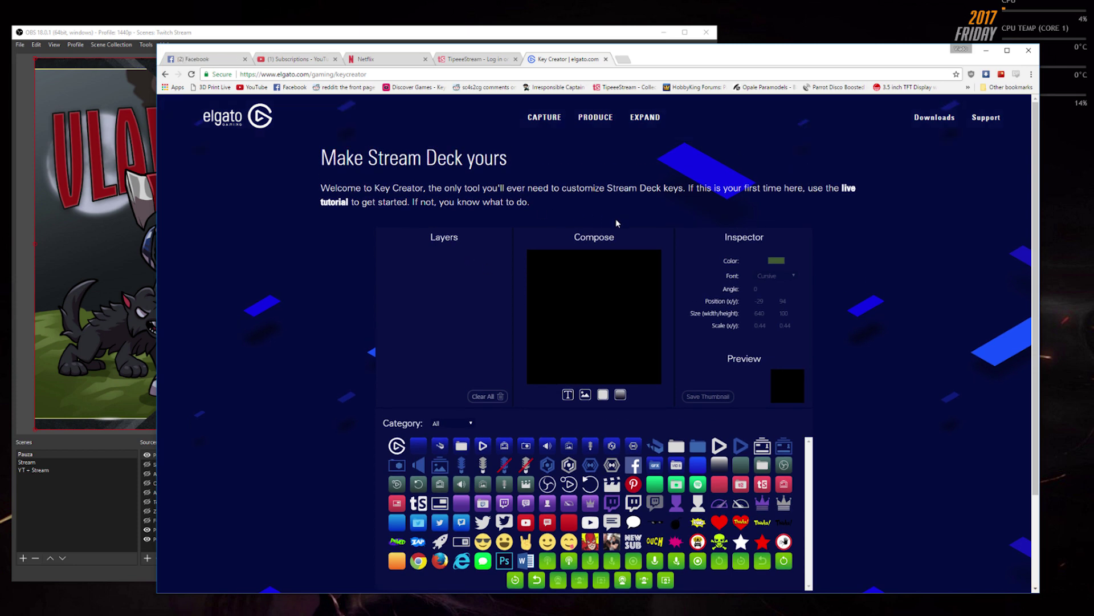
scroll(635, 359, "down", 2)
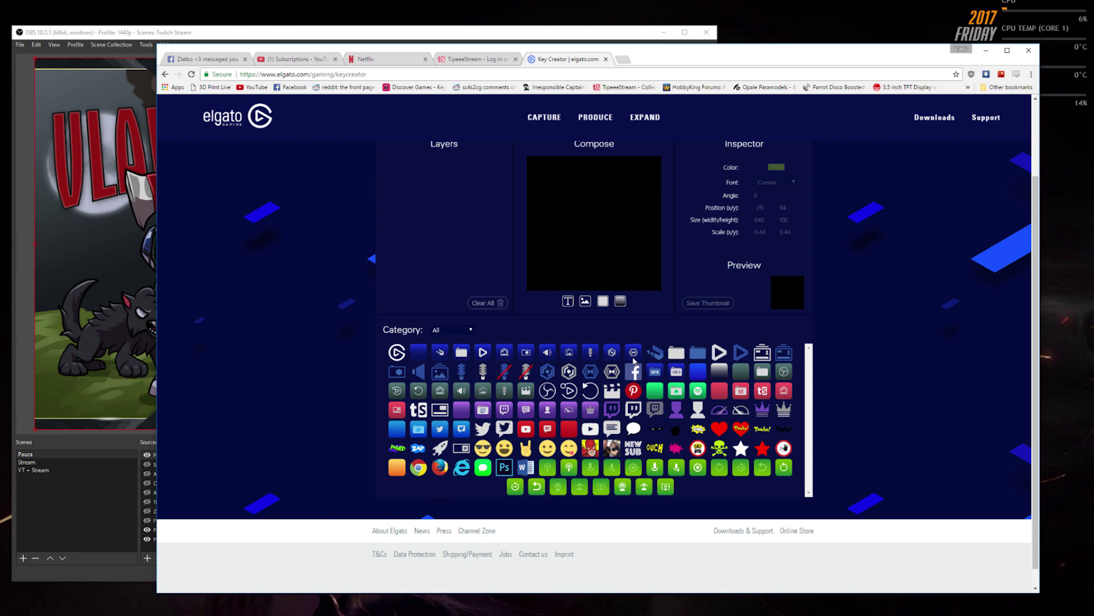
scroll(634, 359, "up", 2)
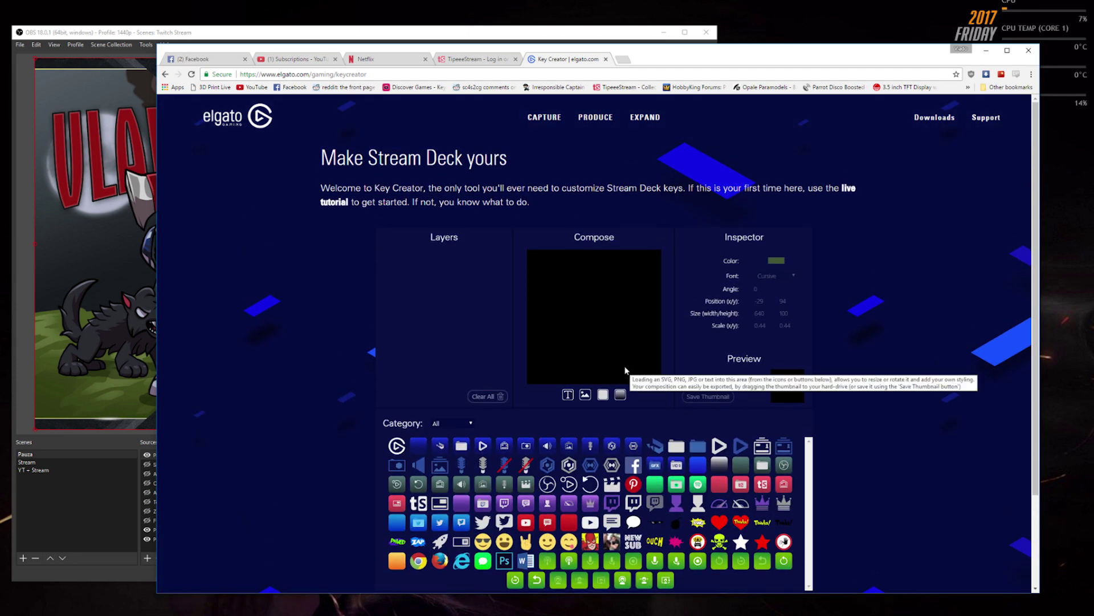
scroll(625, 371, "down", 2)
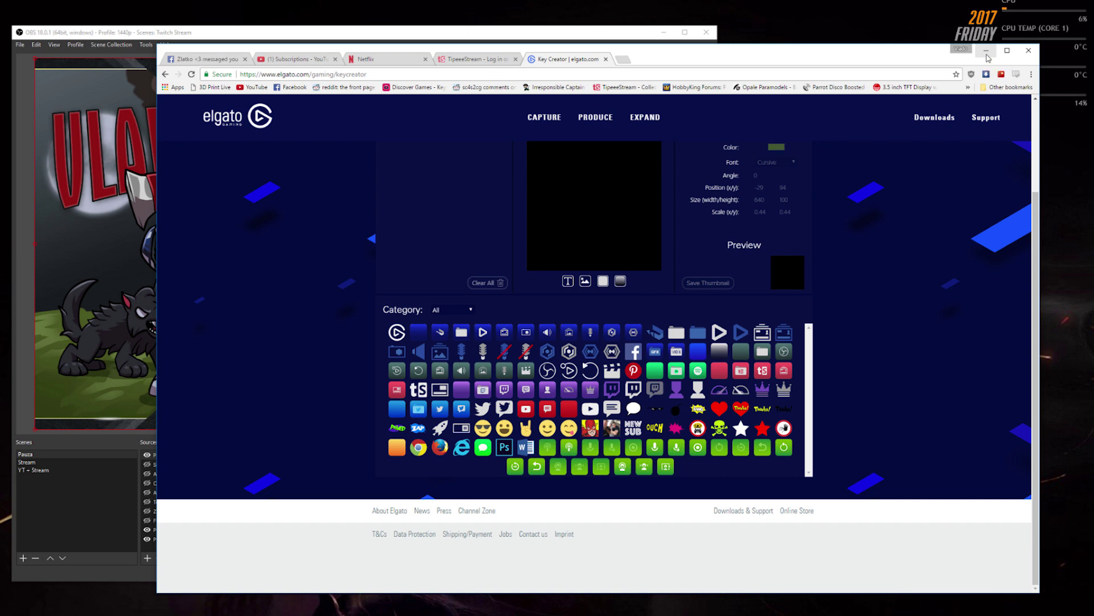
left_click(986, 53)
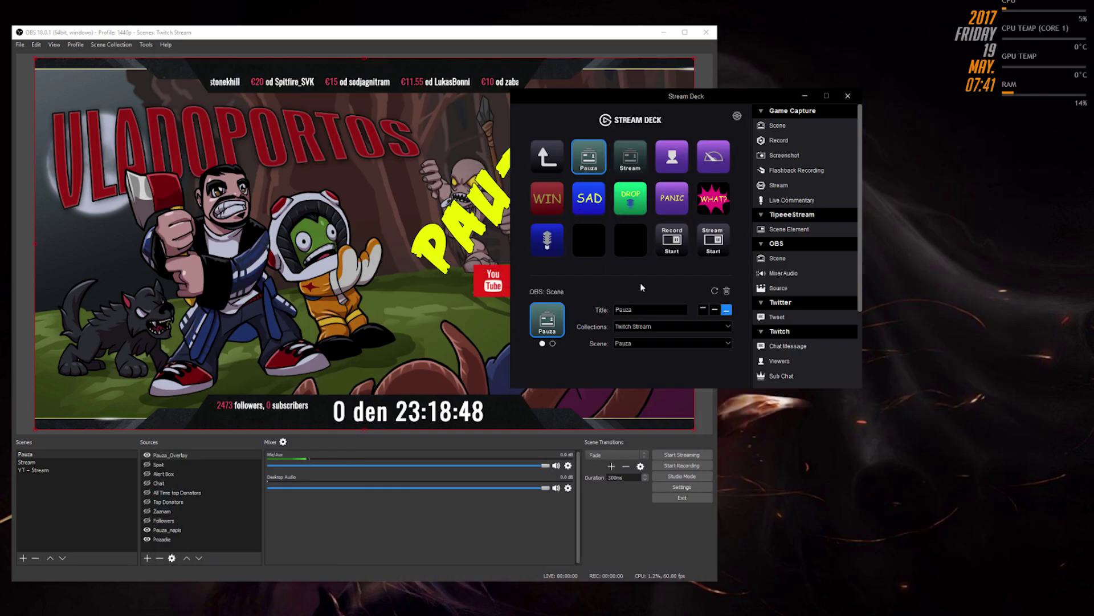
Examine the Record key's Hotkey Switch settings in both its Start and Stop states, and locate that action in the System group.
left_click(671, 240)
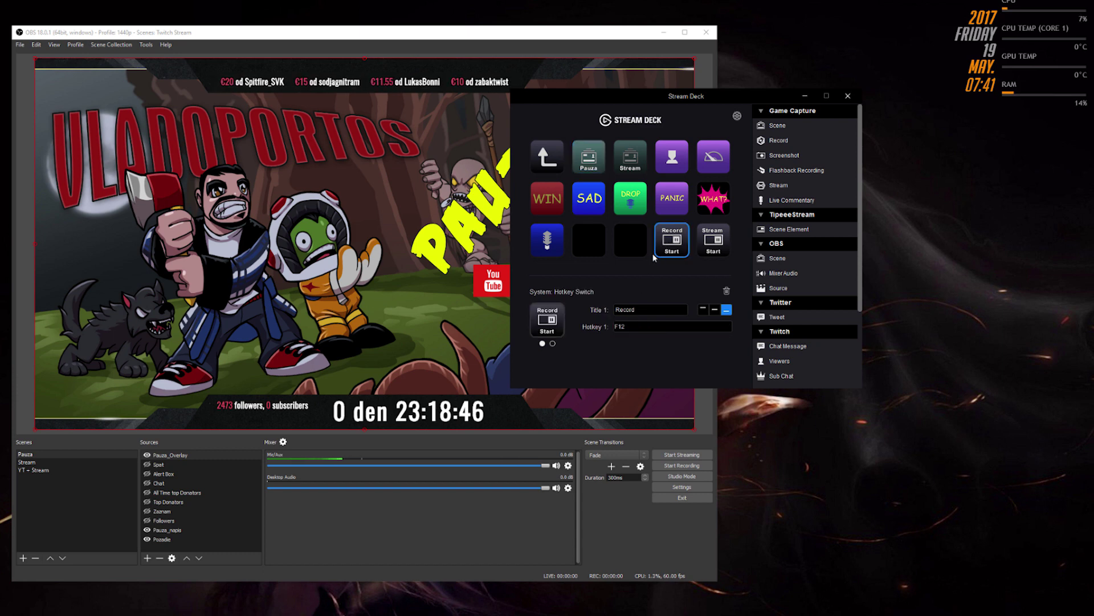
scroll(779, 330, "down", 4)
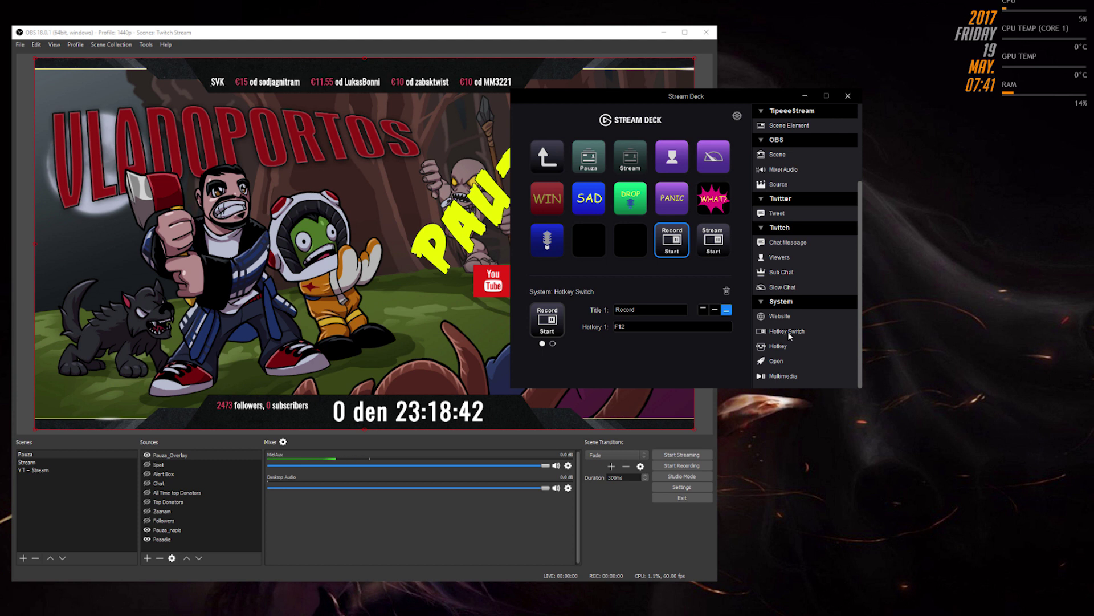
left_click(552, 344)
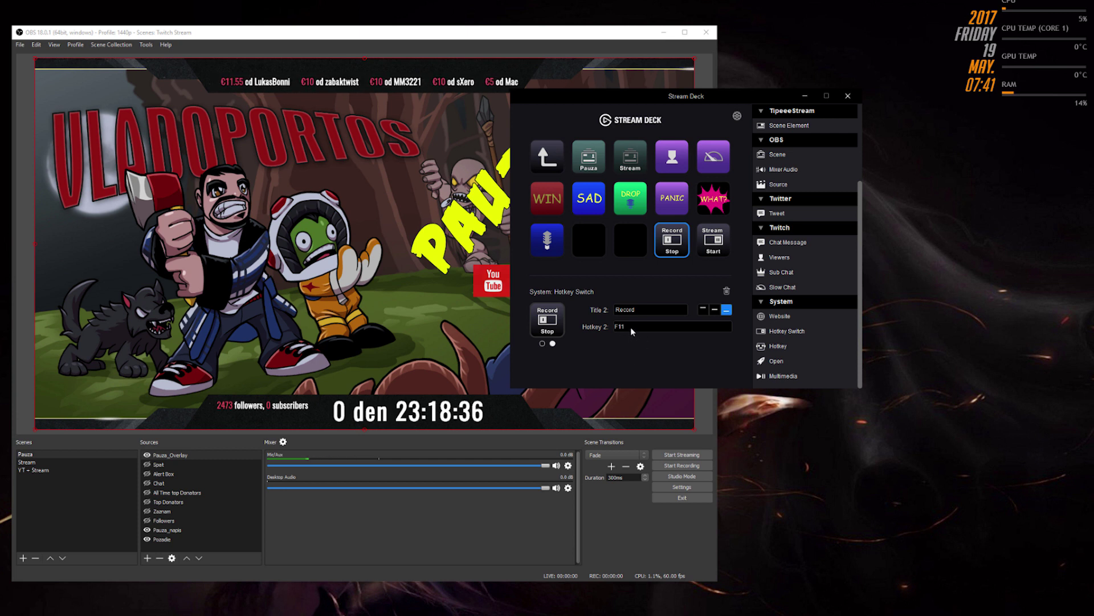
left_click(542, 343)
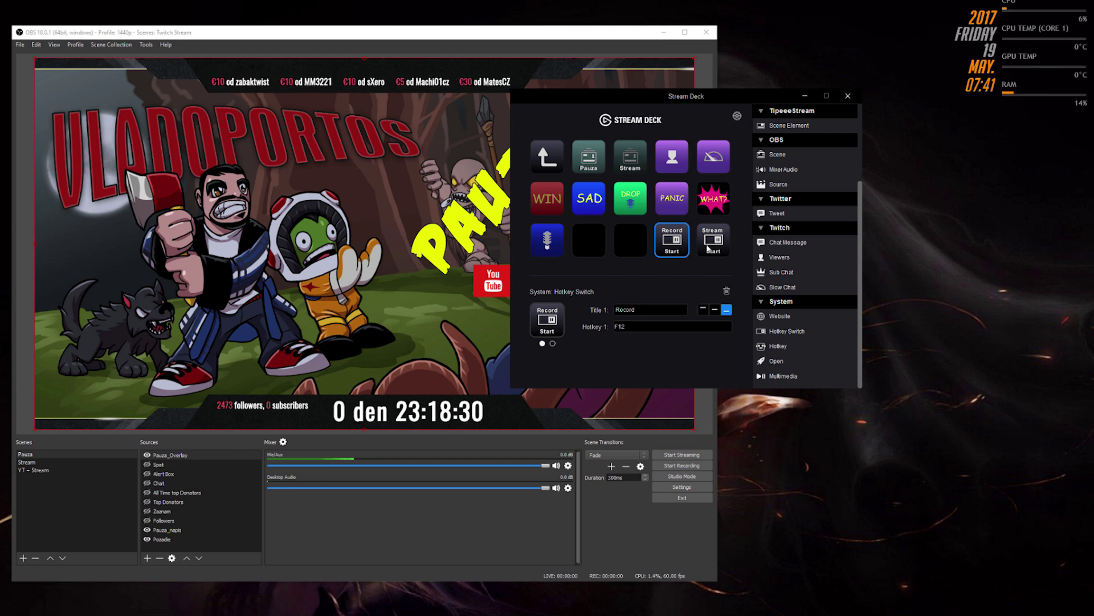
Check the microphone key's action and add an OBS Mixer Audio action to the empty key beside it.
left_click(547, 240)
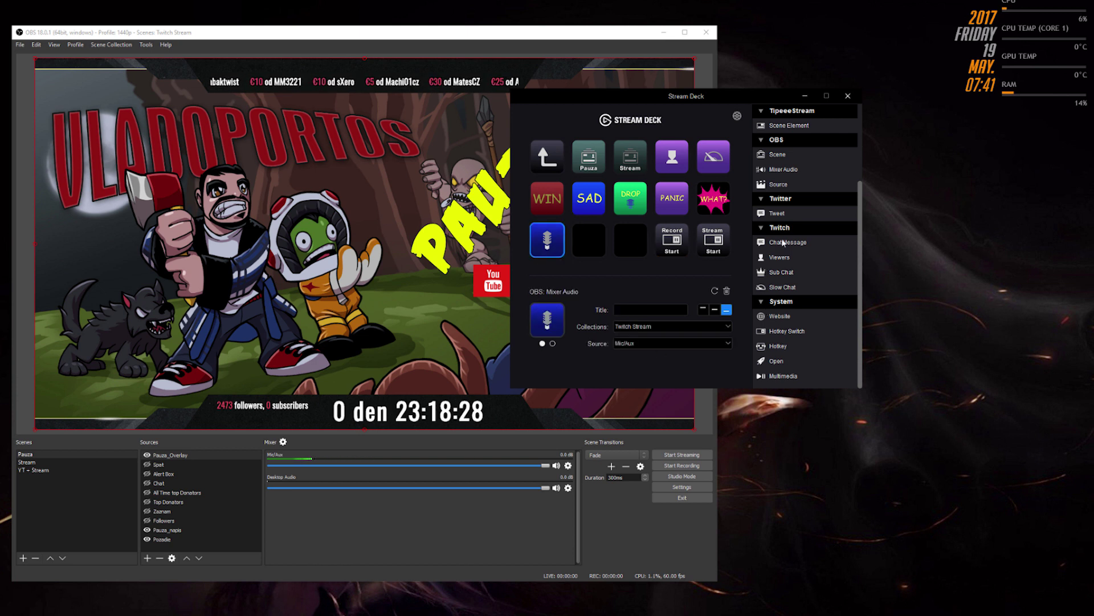
scroll(791, 292, "up", 1)
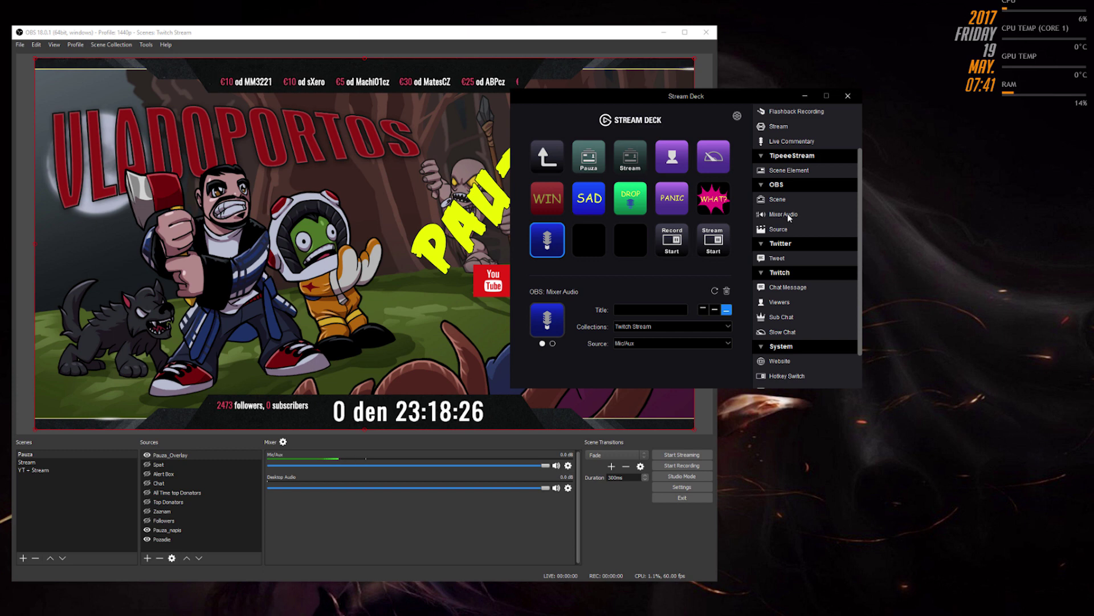
left_click_drag(790, 215, 589, 240)
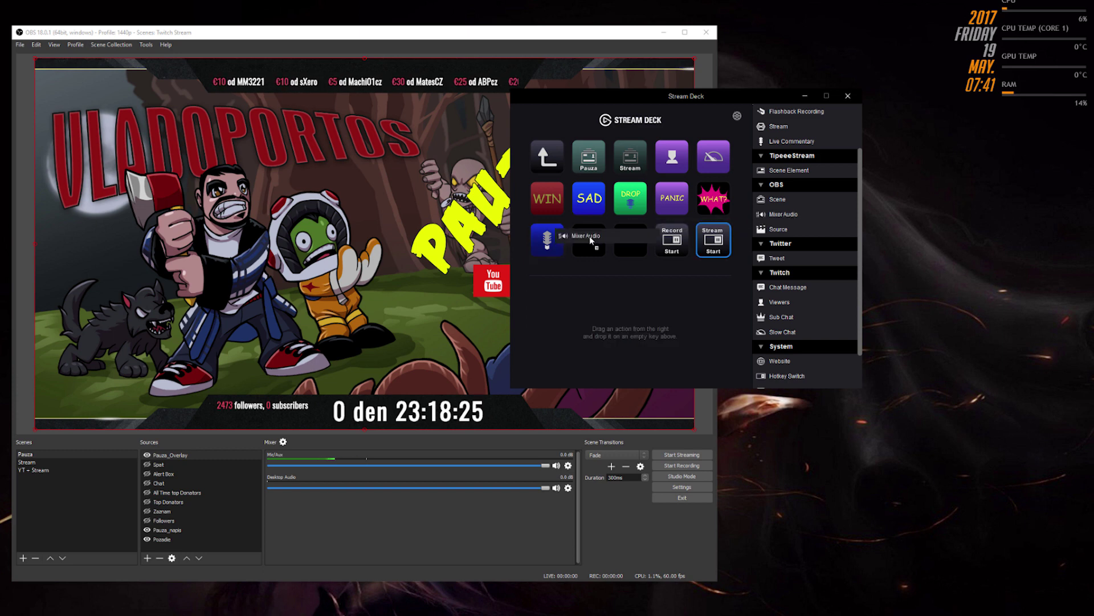
Examine the microphone key's OBS Mixer Audio settings in both icon states and the audio sources it can control.
left_click(539, 238)
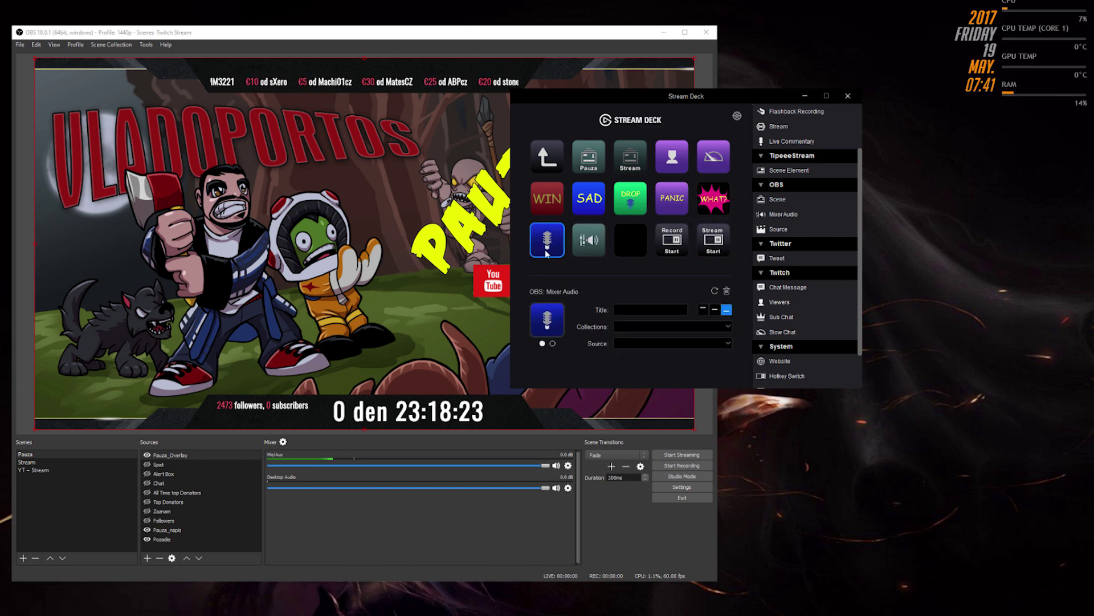
left_click(552, 343)
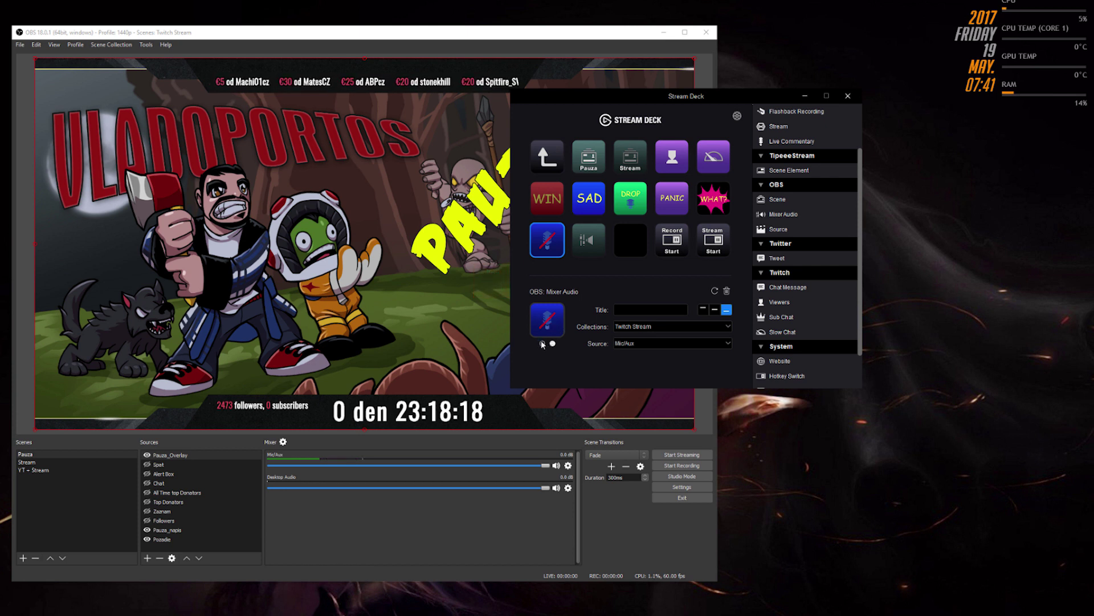
left_click(542, 344)
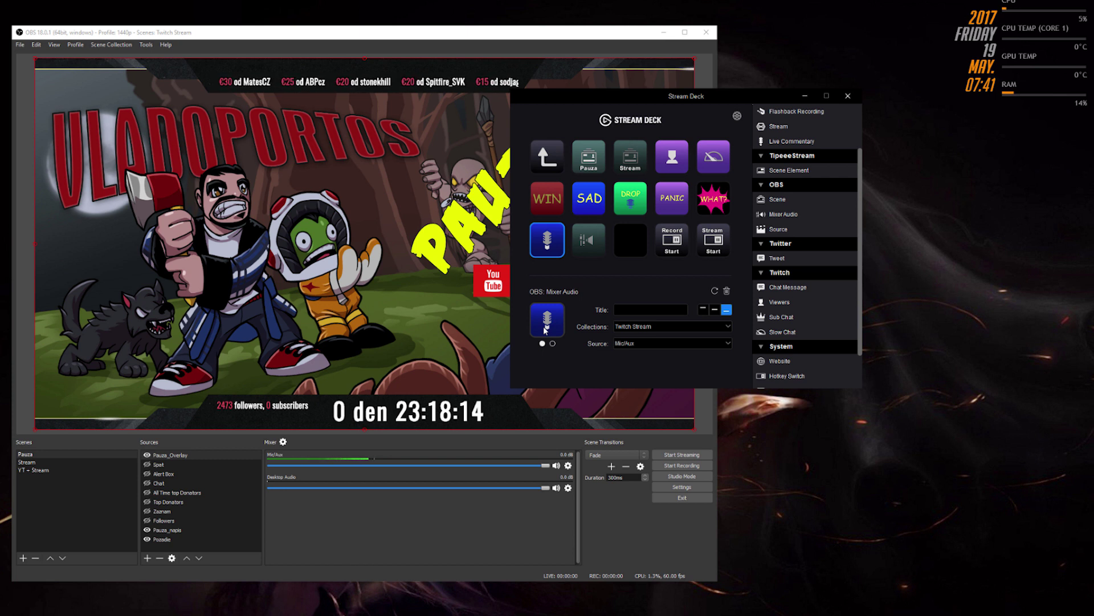
left_click(618, 343)
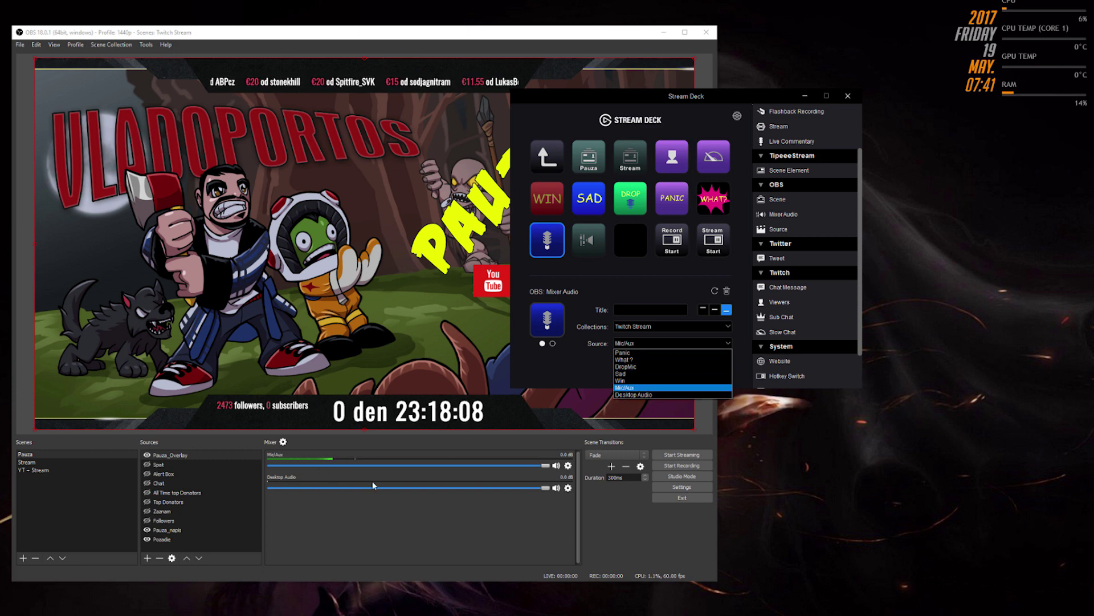
left_click(586, 368)
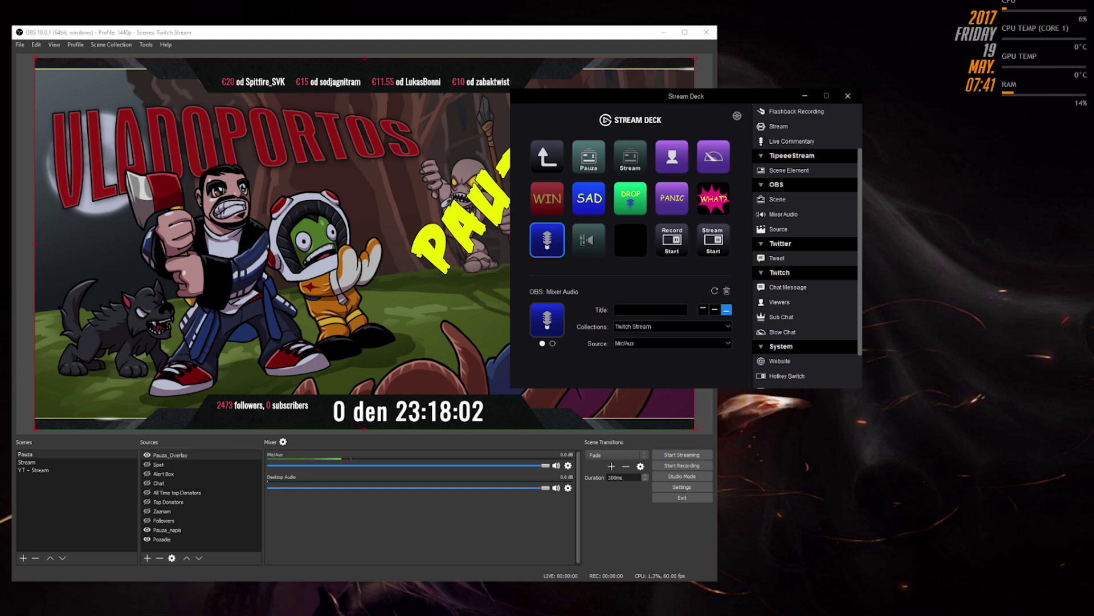
Delete the OBS Mixer Audio action from the key beside the microphone key.
left_click(589, 240)
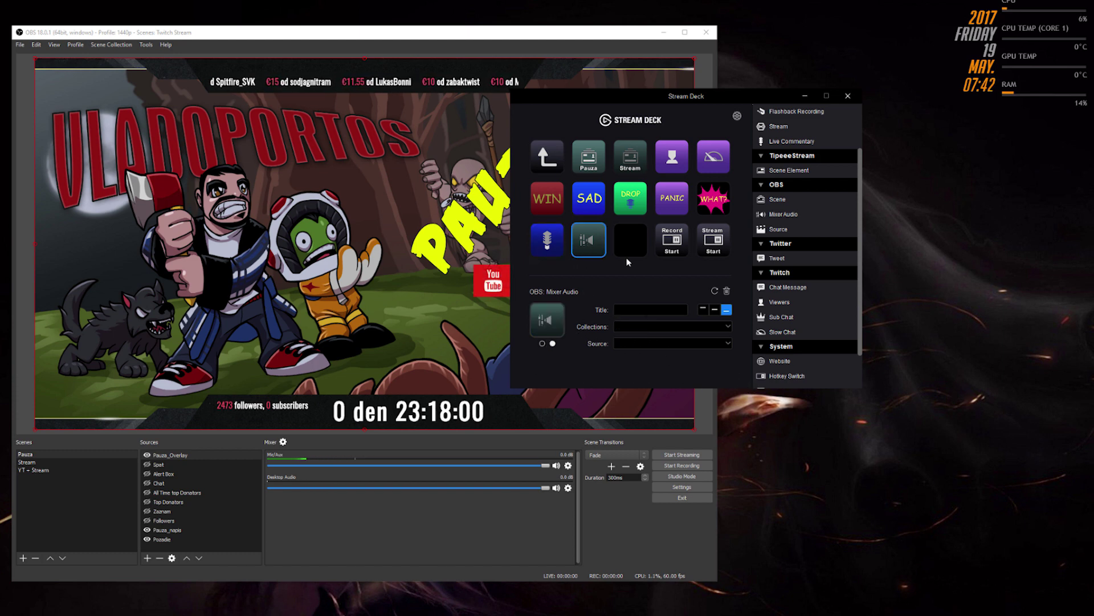
left_click(727, 291)
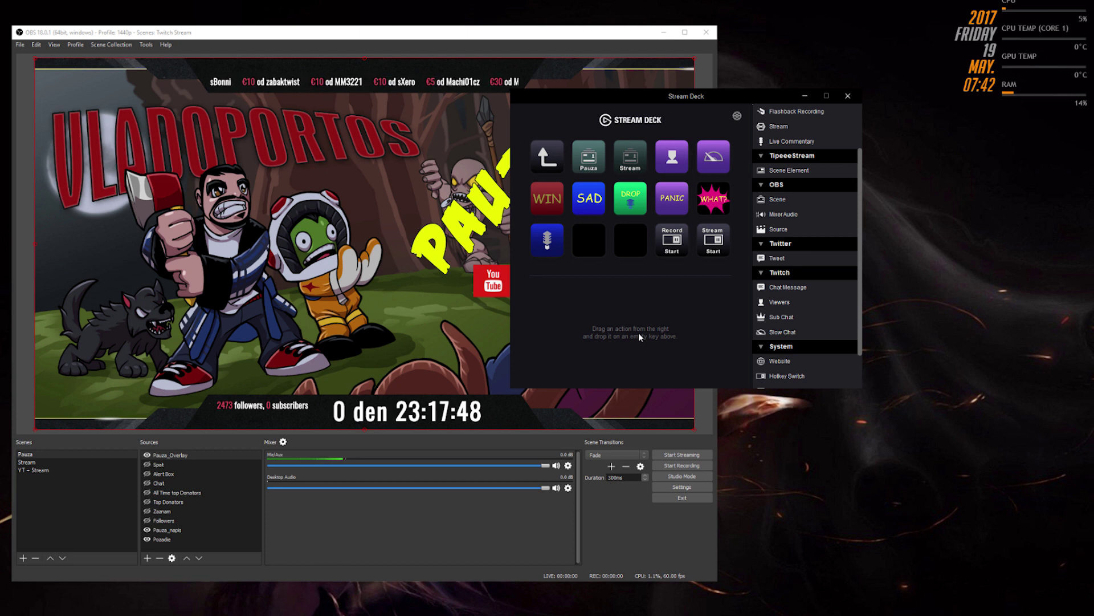
Add a Twitter Tweet action to the empty key beside the Record key and delete it after viewing its settings.
scroll(779, 316, "down", 2)
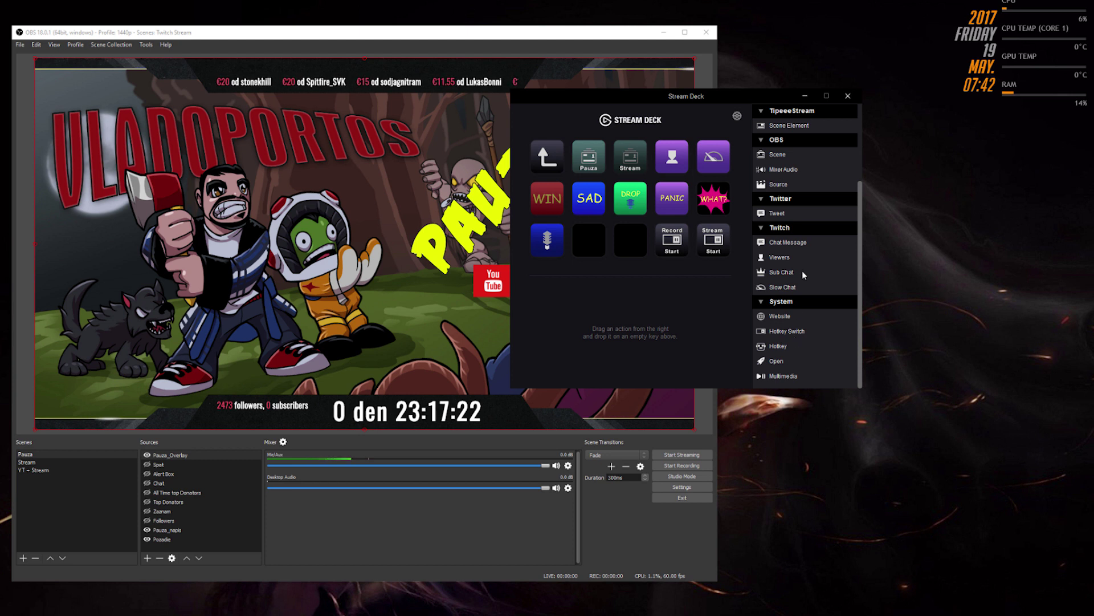
scroll(818, 268, "up", 3)
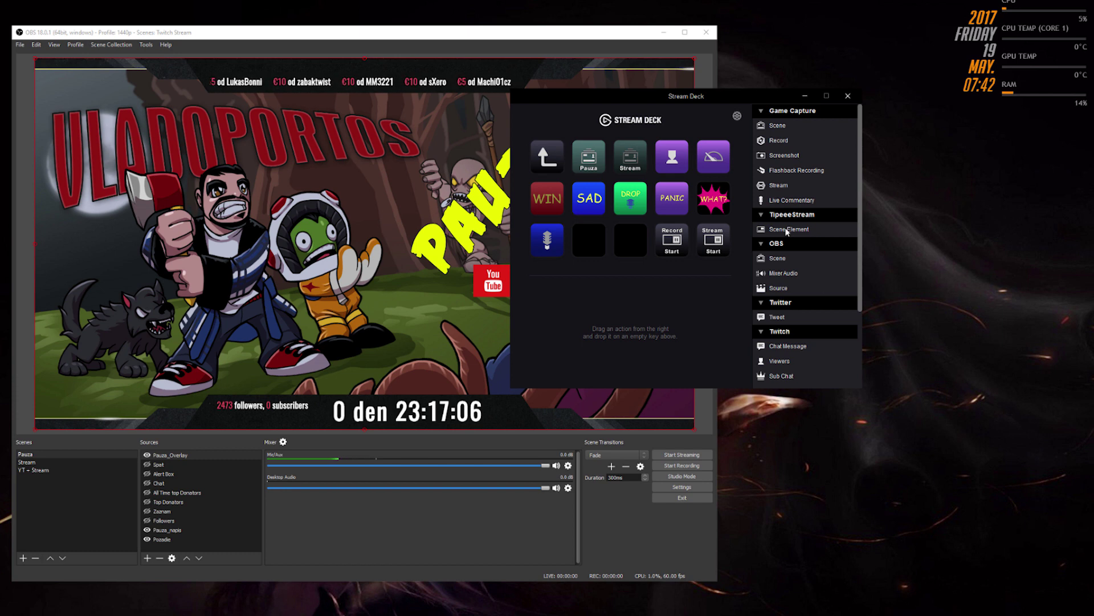
scroll(787, 256, "down", 1)
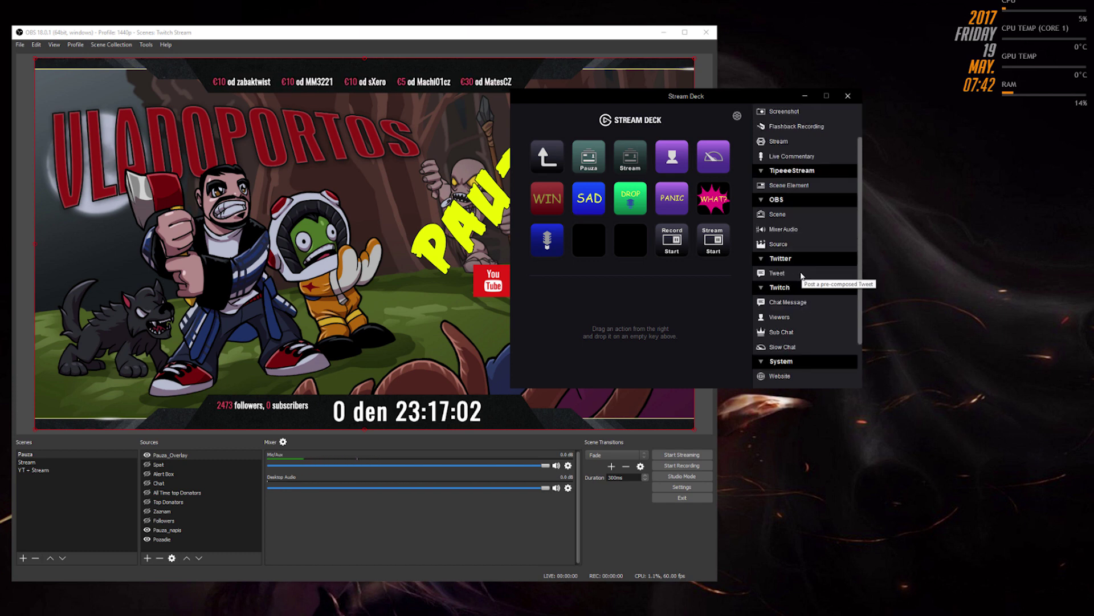
left_click_drag(776, 273, 630, 240)
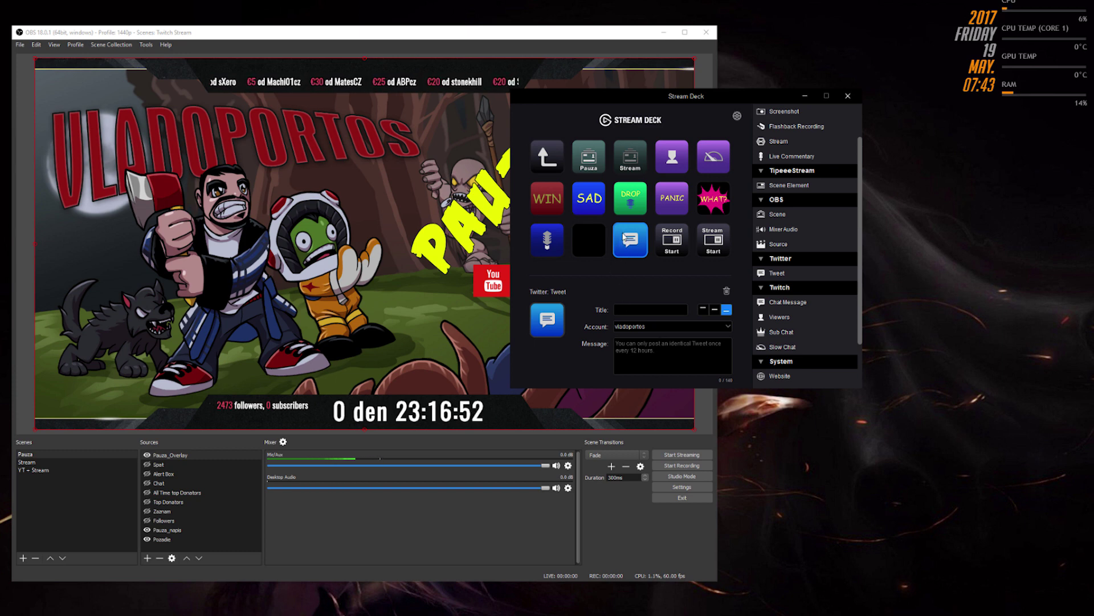
left_click(726, 291)
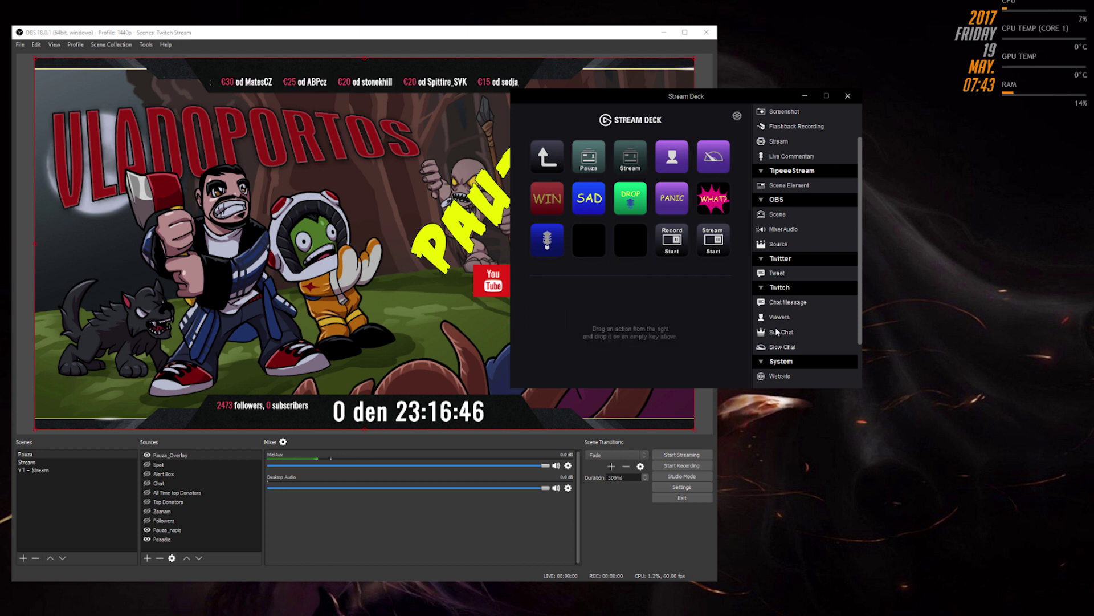
Compare the Hotkey Switch action in the System group with the Record key's two hotkey states.
scroll(798, 334, "down", 2)
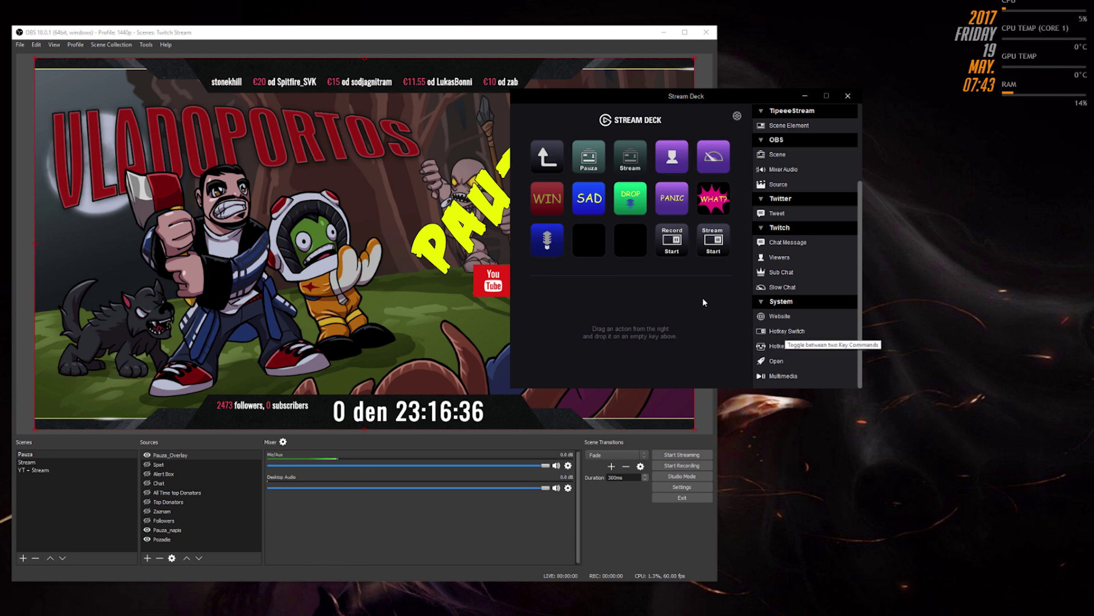
left_click(673, 243)
left_click(553, 343)
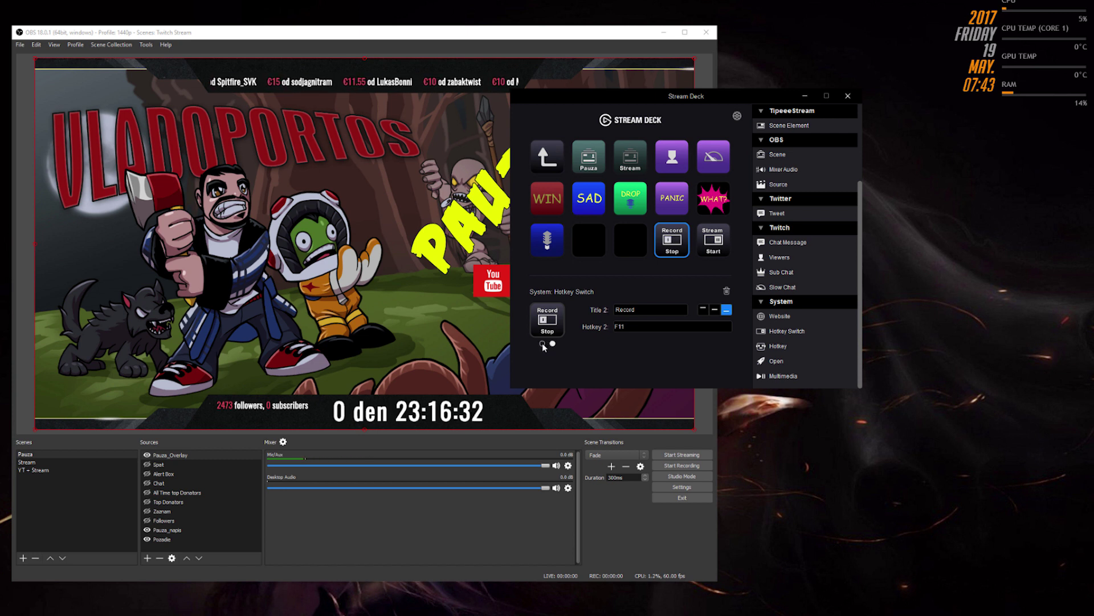
left_click(542, 343)
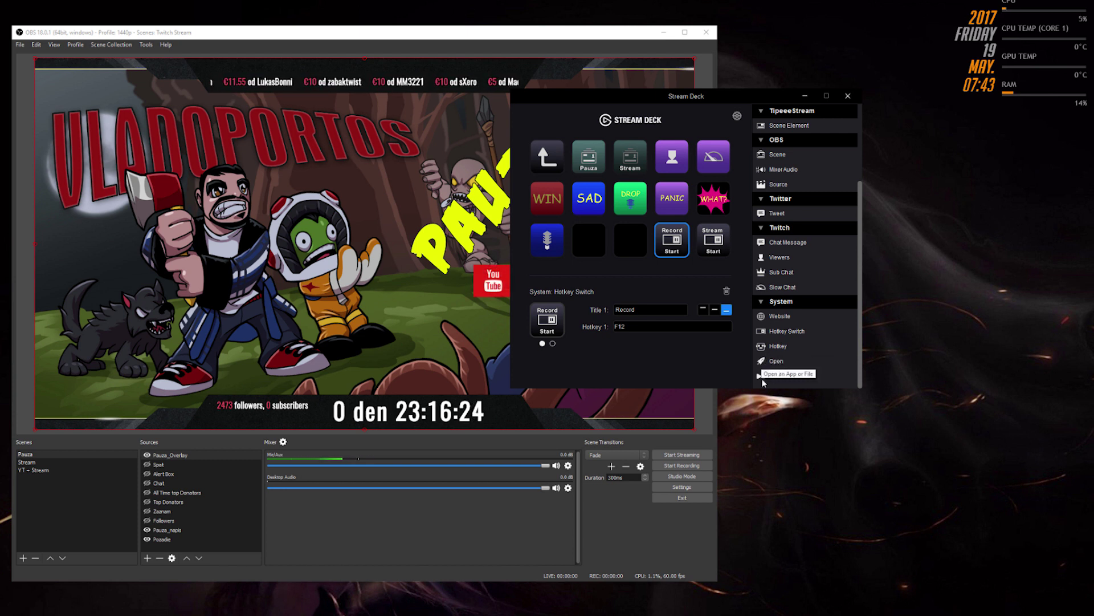
Leave the streaming folder and open the VLC folder to show its media keys.
left_click(552, 167)
left_click(554, 164)
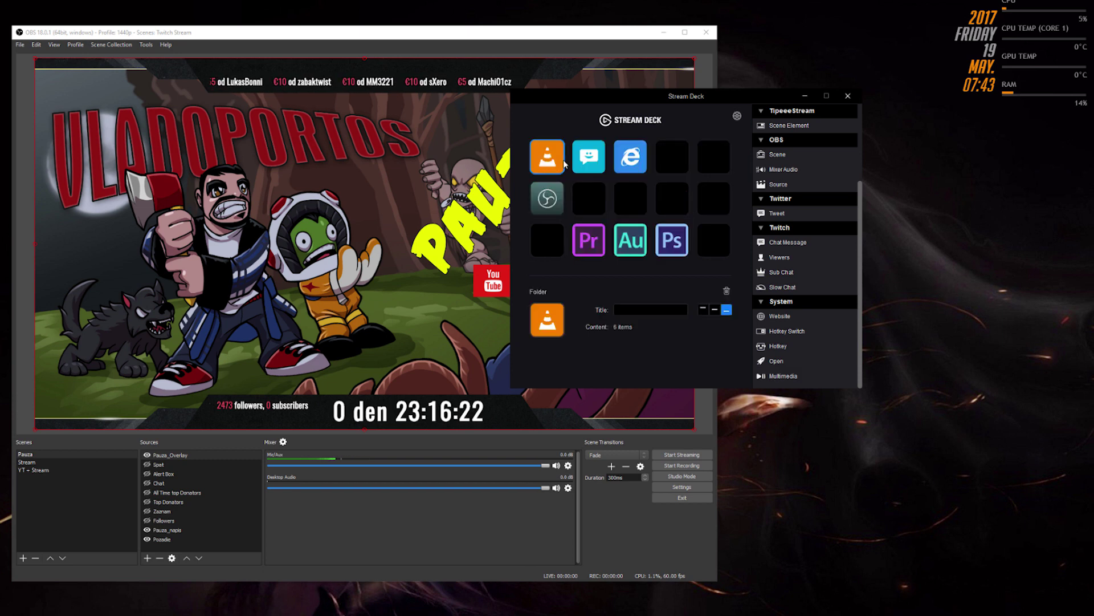
double_click(554, 163)
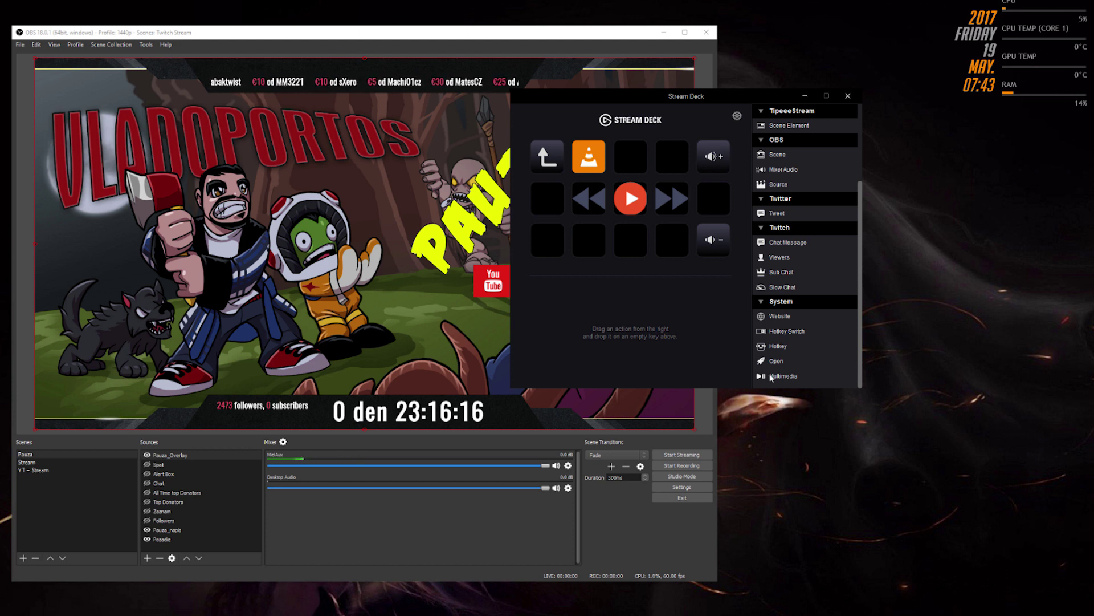
Add a System Multimedia action to the empty key below the rewind key and check its available actions.
left_click_drag(771, 377, 588, 240)
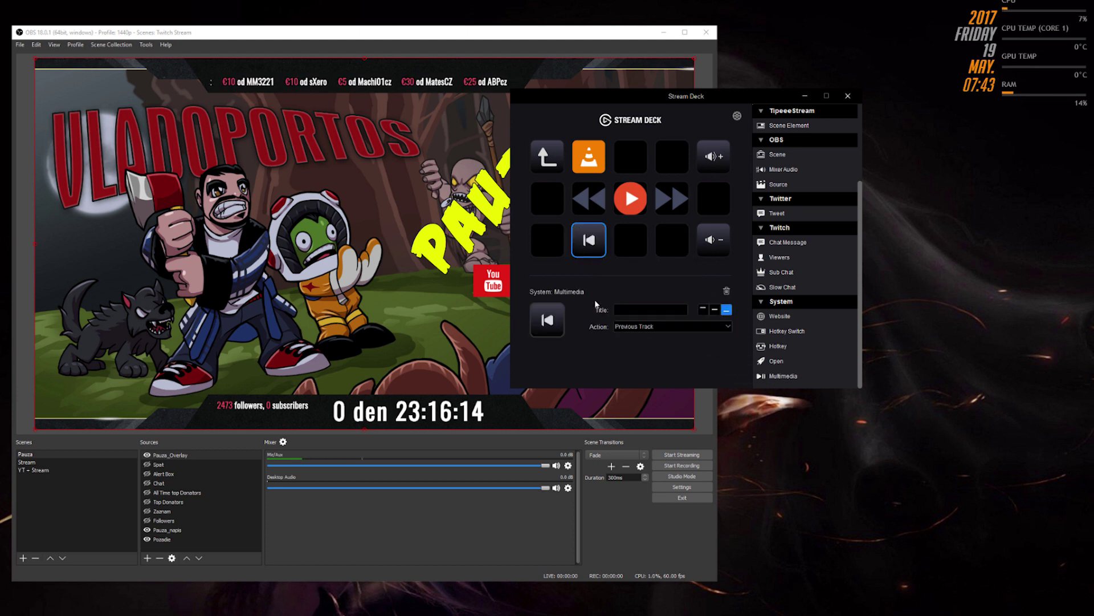
left_click(681, 326)
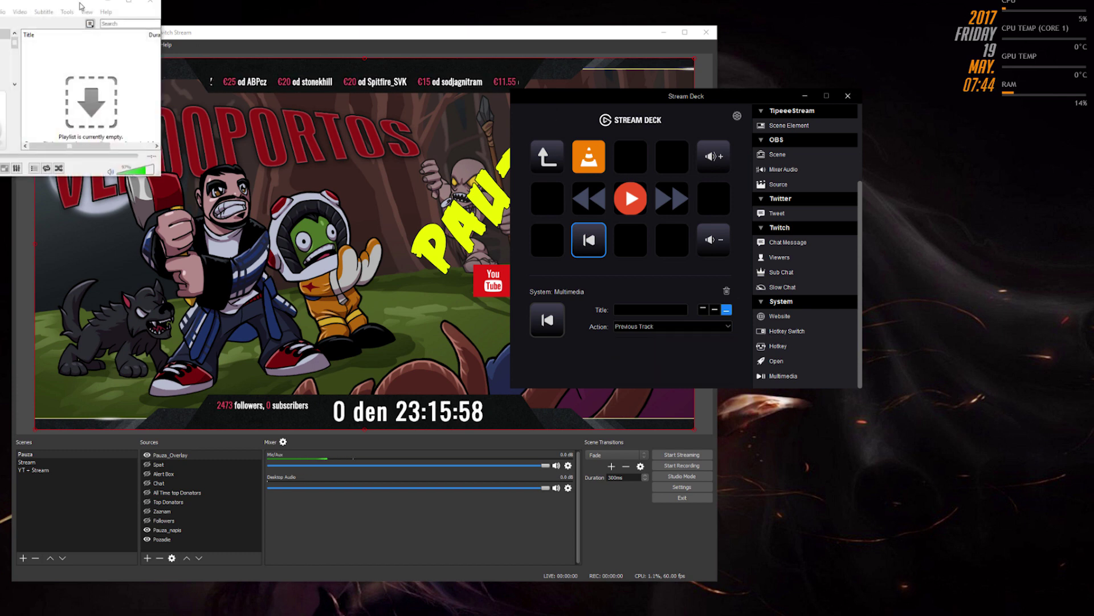
Move the VLC media player window just below the Stream Deck key grid.
left_click_drag(80, 6, 738, 412)
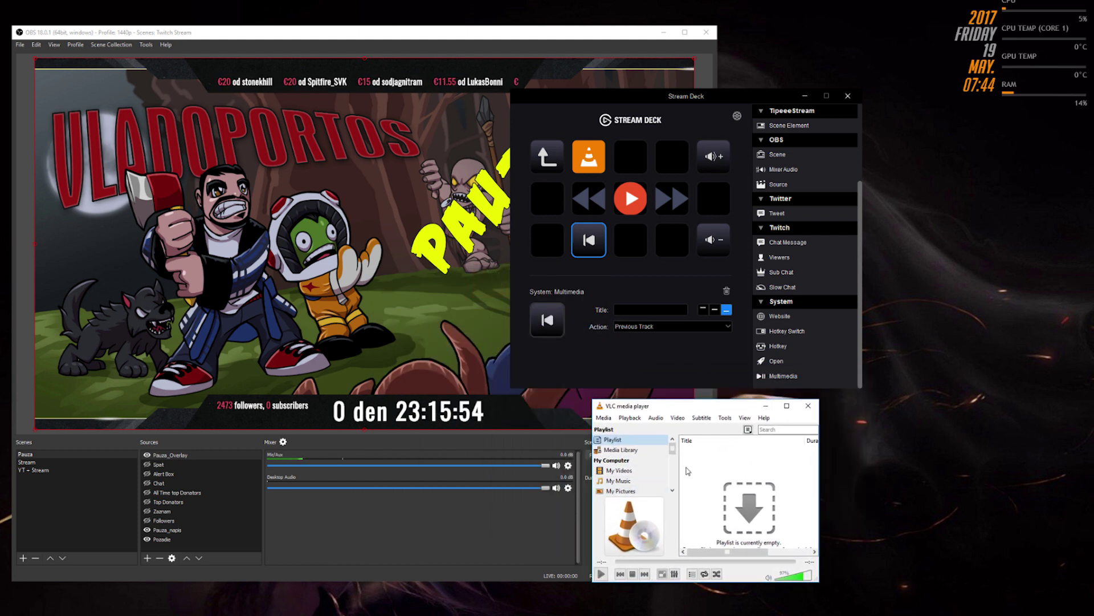
left_click_drag(689, 406, 609, 398)
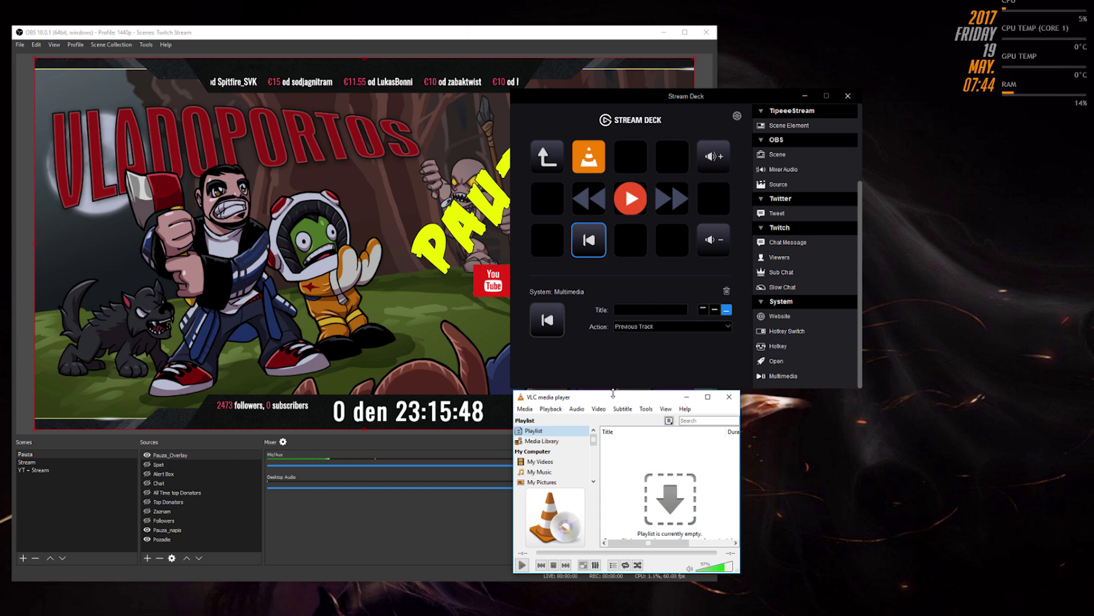
left_click_drag(614, 394, 545, 381)
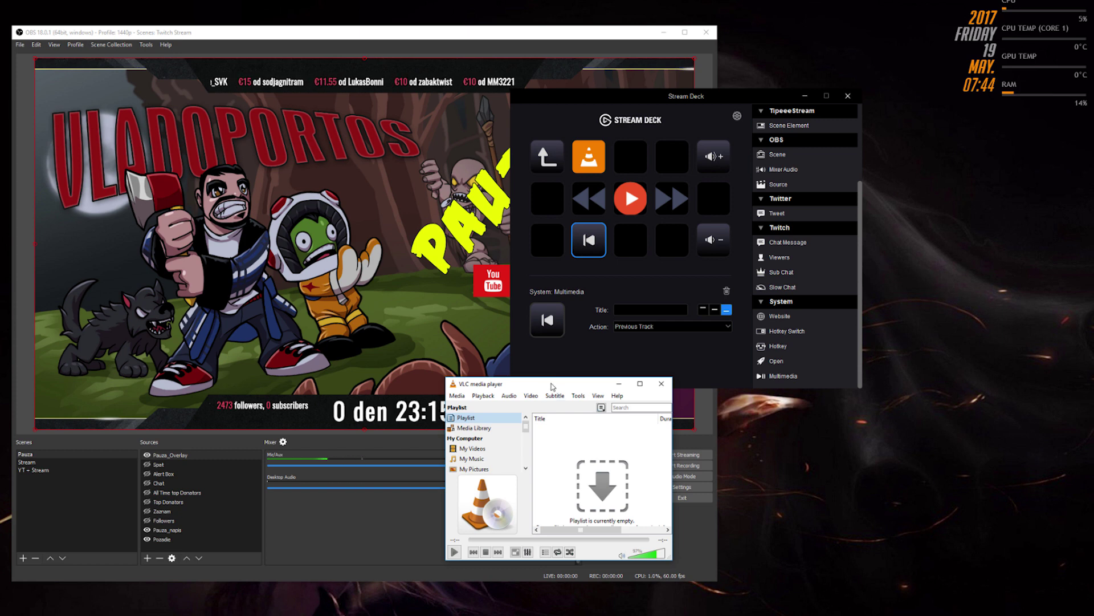
left_click(862, 531)
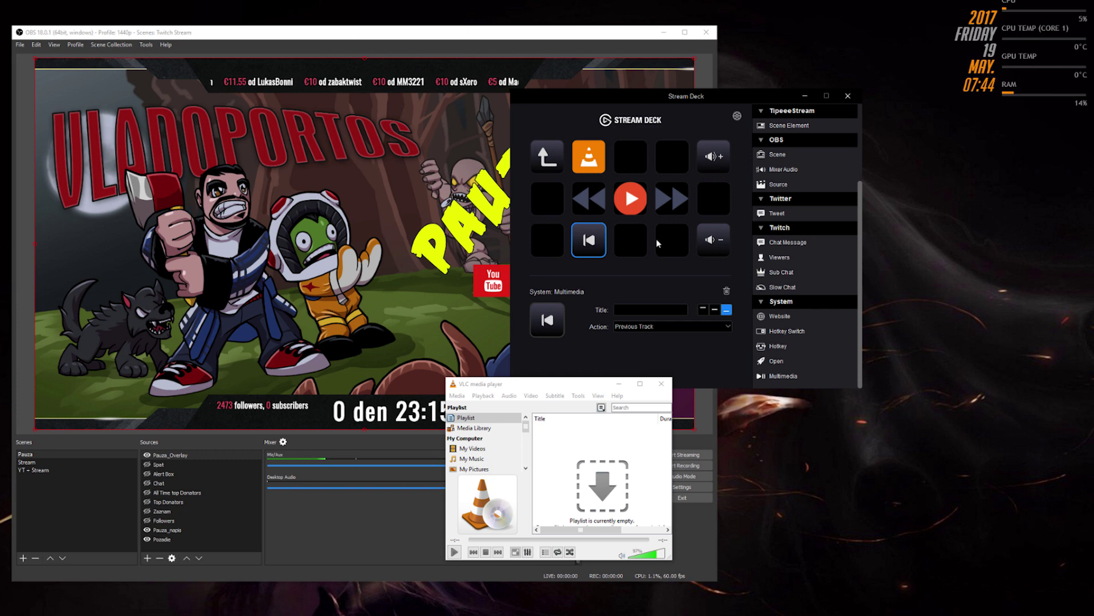
Delete the Multimedia action from the key below the rewind key.
left_click(594, 240)
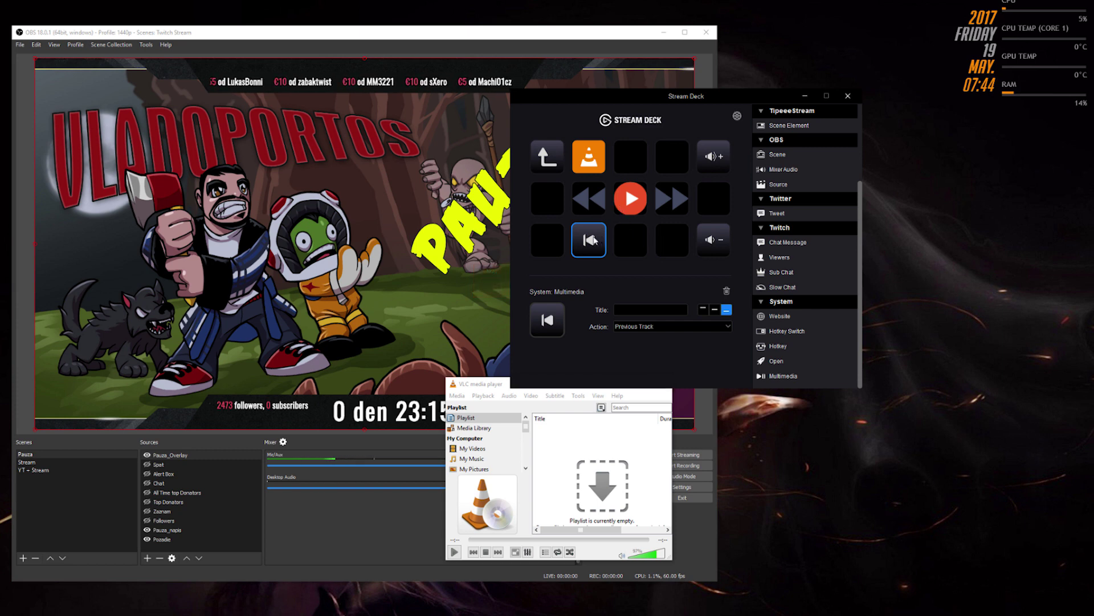
left_click(727, 291)
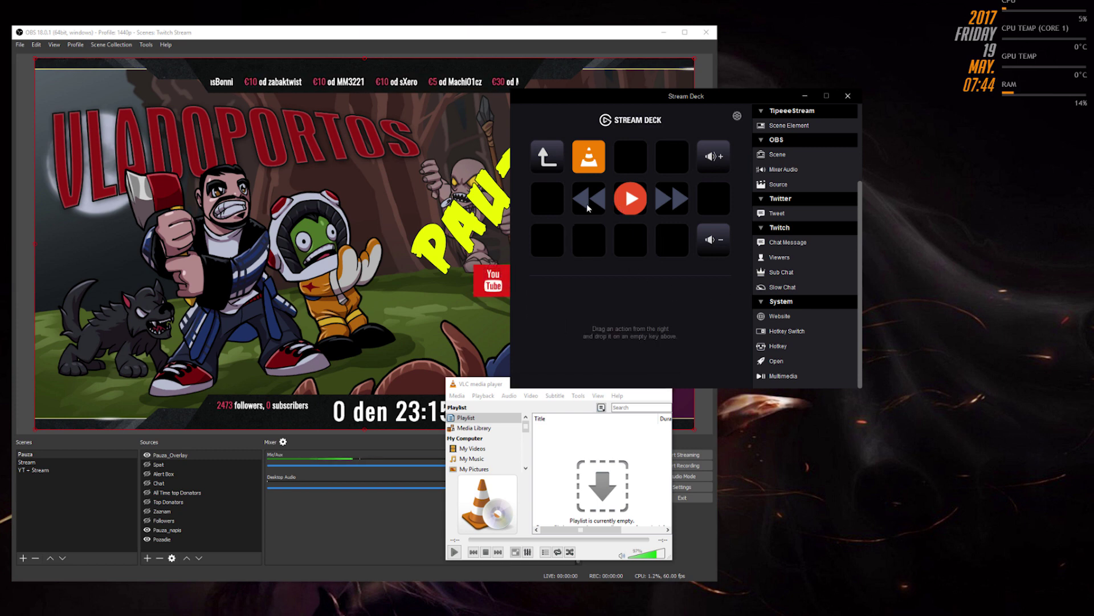
Examine the hotkeys assigned to the rewind, play and fast-forward keys in the VLC folder.
left_click(598, 204)
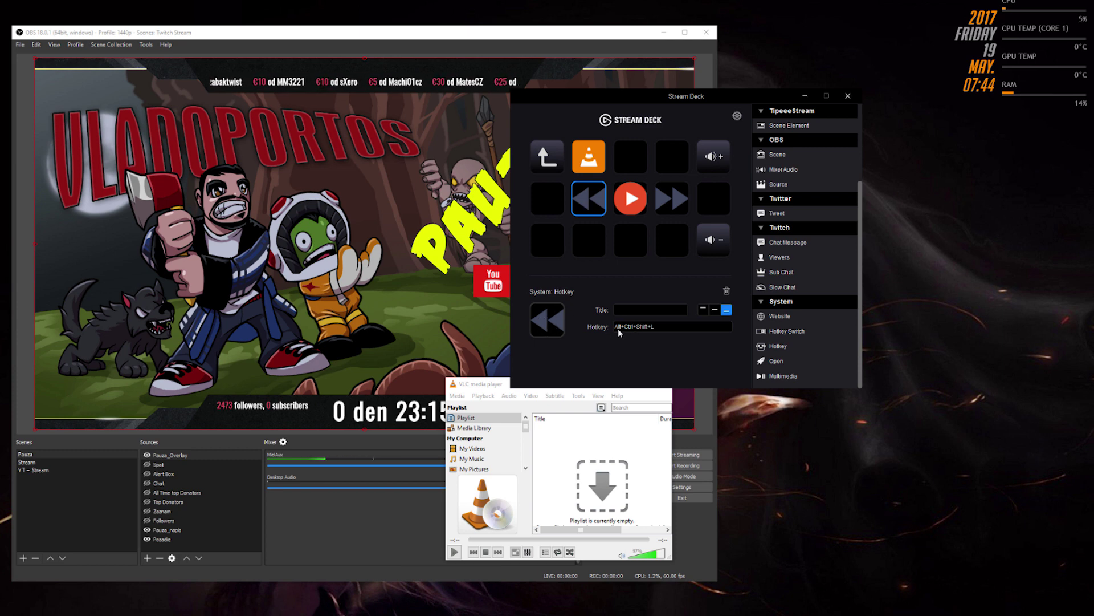
left_click(672, 207)
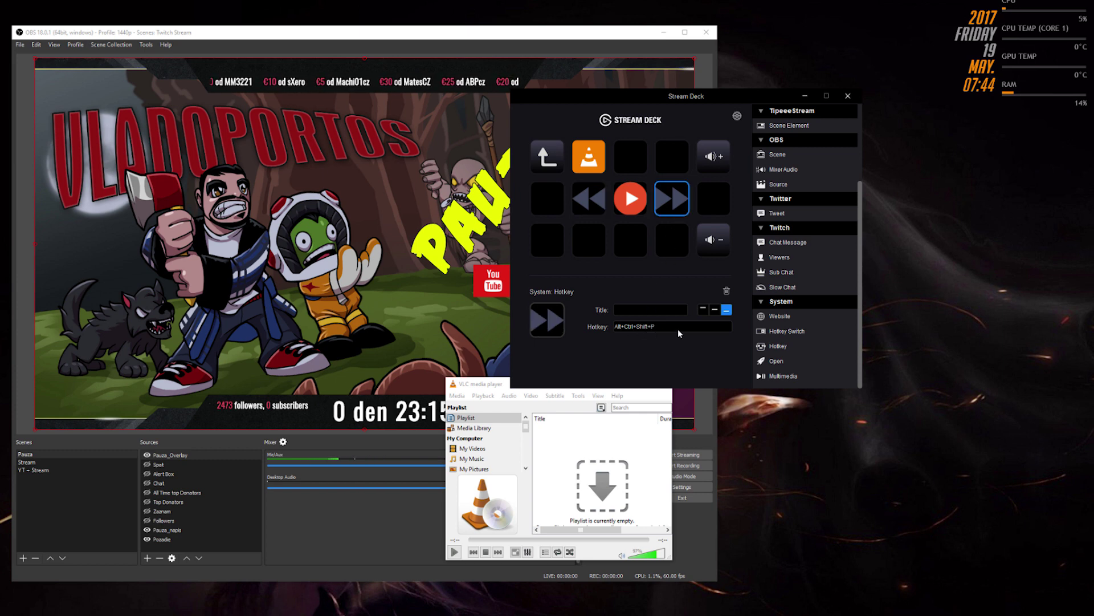
left_click(632, 203)
left_click(668, 200)
left_click(633, 197)
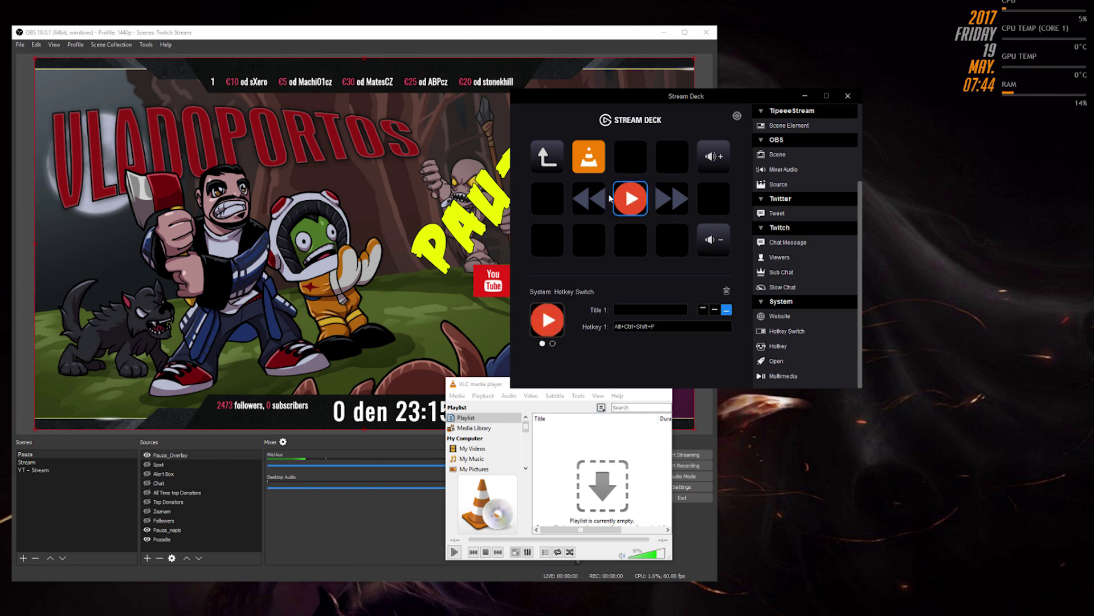
left_click(606, 199)
left_click(638, 200)
left_click(664, 198)
left_click(633, 199)
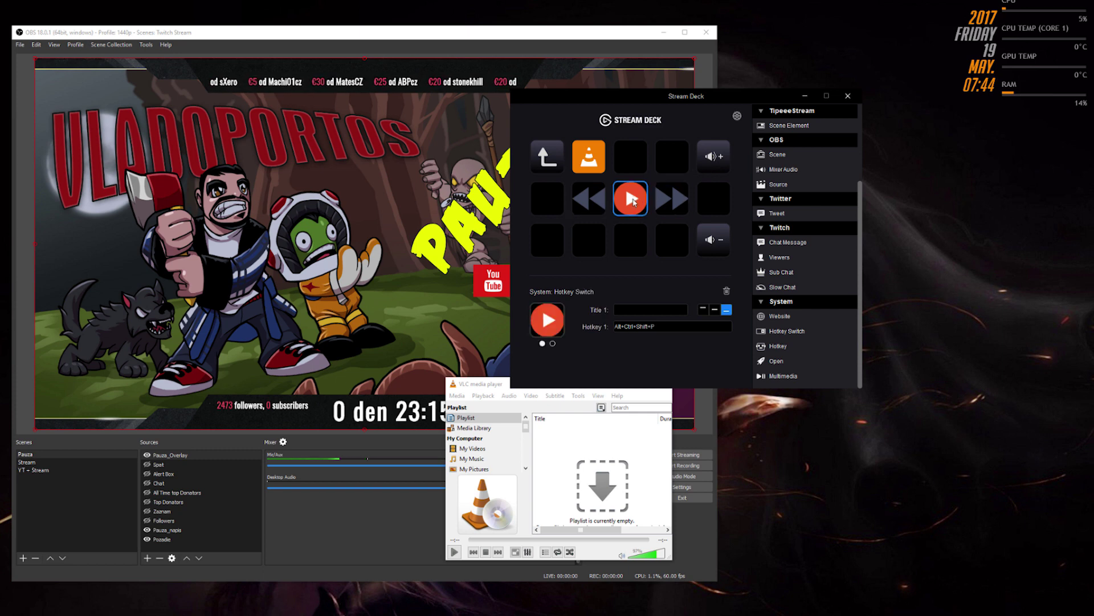
left_click(667, 200)
Open the hotkey preferences in VLC media player and examine the global hotkeys for Play/Pause, Next and Previous.
left_click_drag(473, 390, 456, 386)
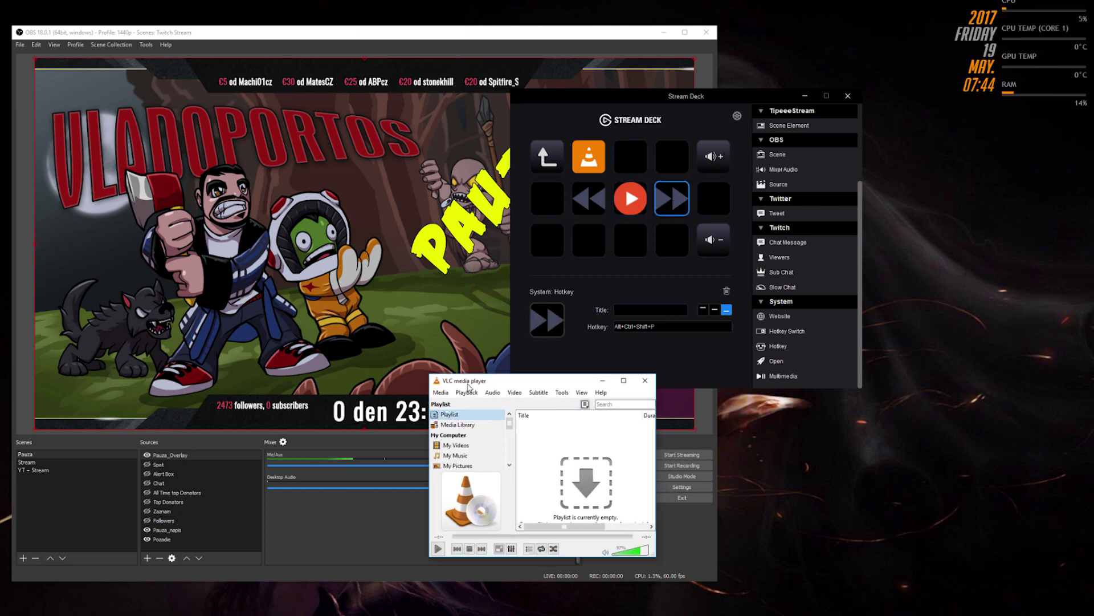
left_click(563, 394)
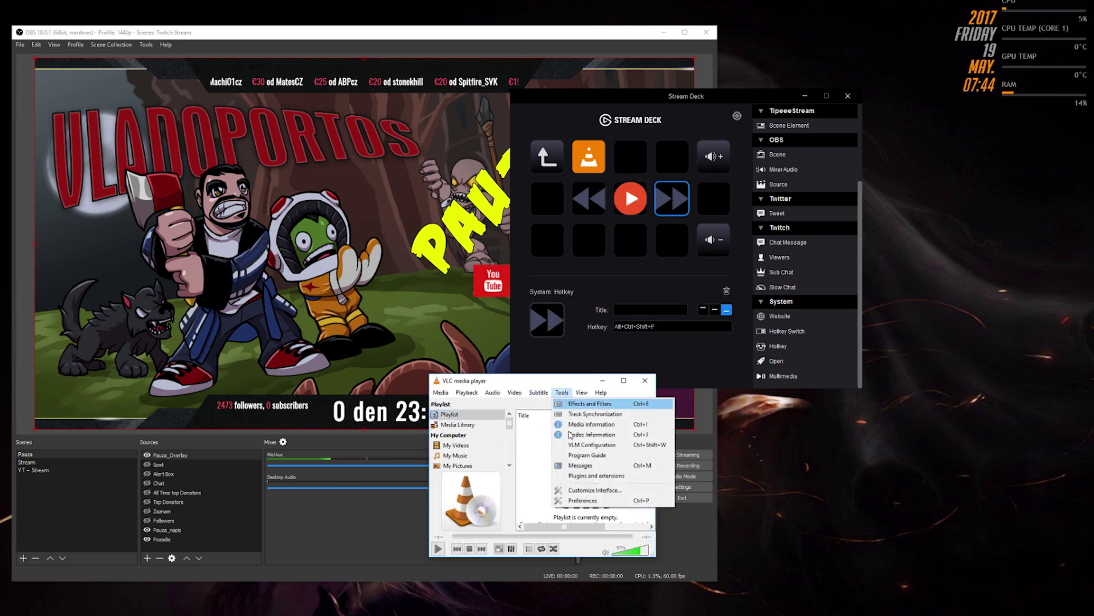
left_click(576, 500)
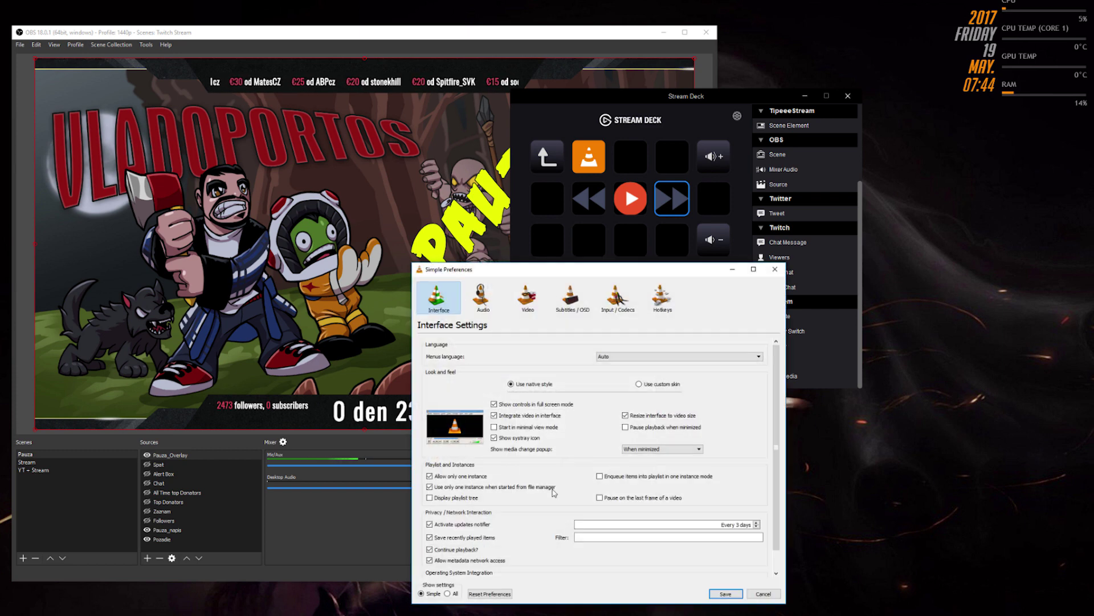
left_click(662, 297)
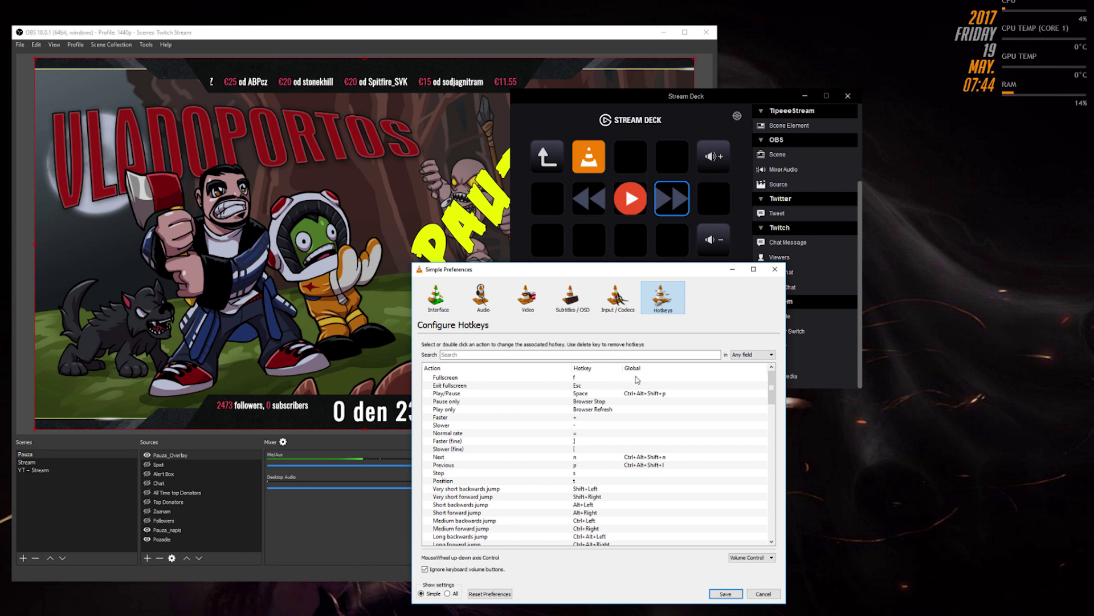
left_click_drag(619, 367, 624, 368)
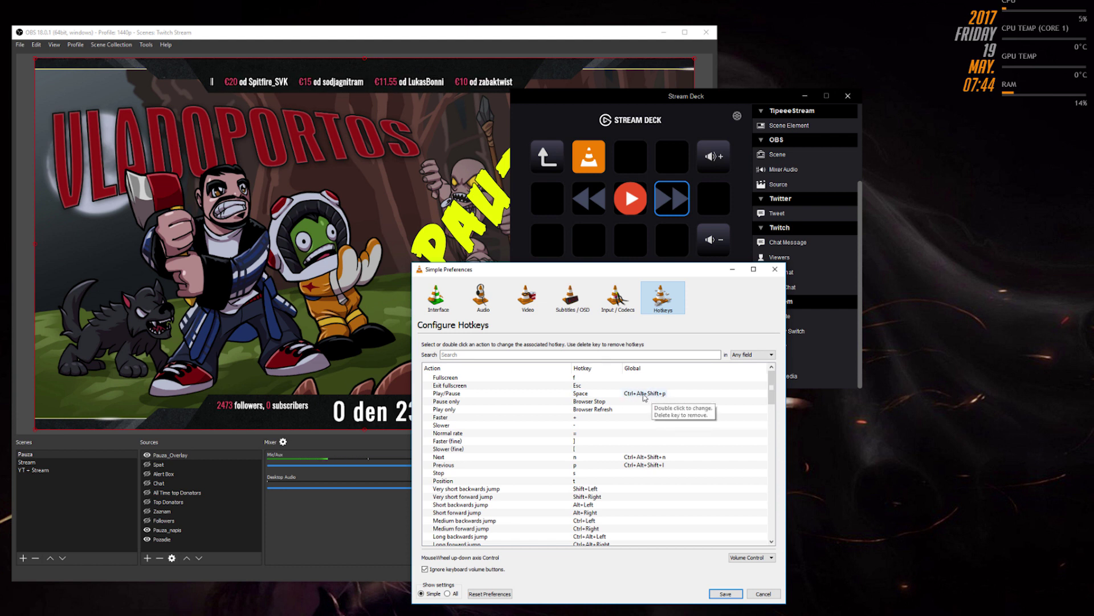
left_click(935, 342)
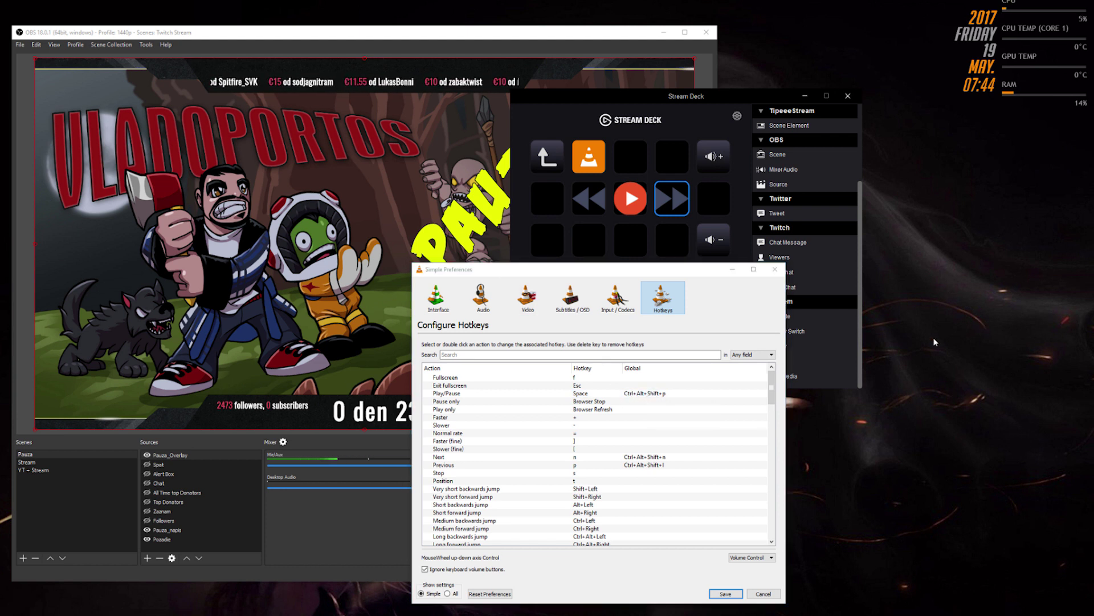
Examine the fast-forward key's hotkey and the multimedia actions of both volume keys, and leave the VLC folder.
left_click(667, 209)
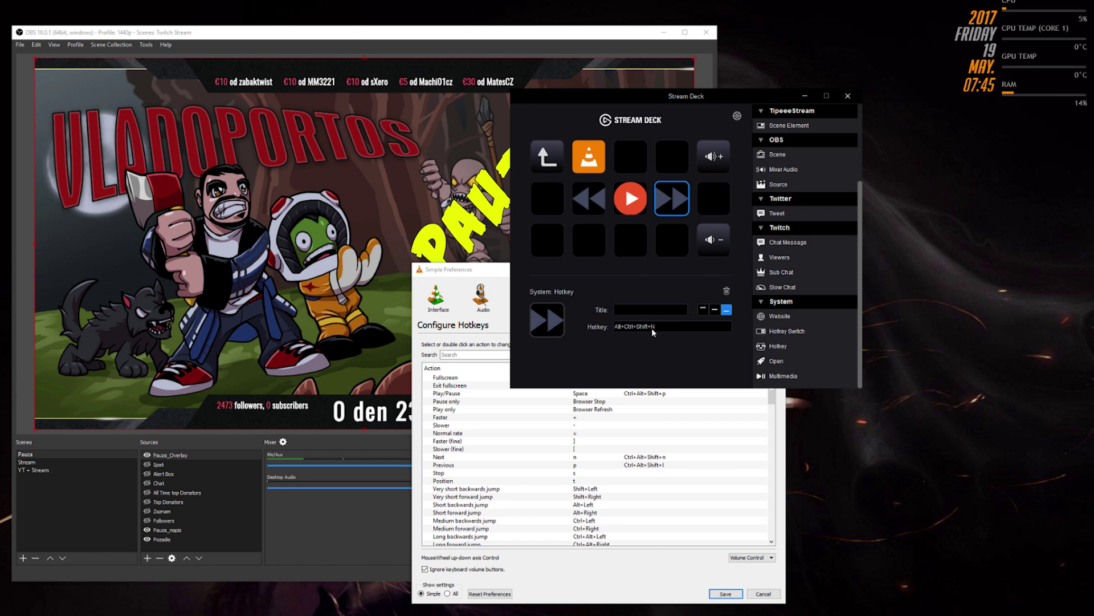
left_click(664, 243)
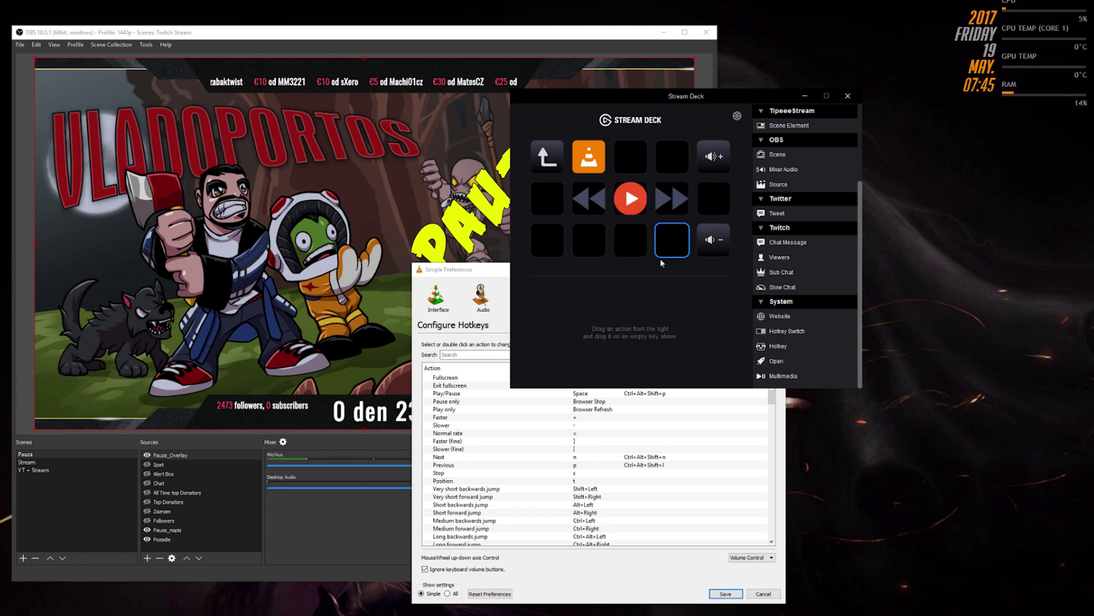
left_click(681, 200)
left_click(706, 168)
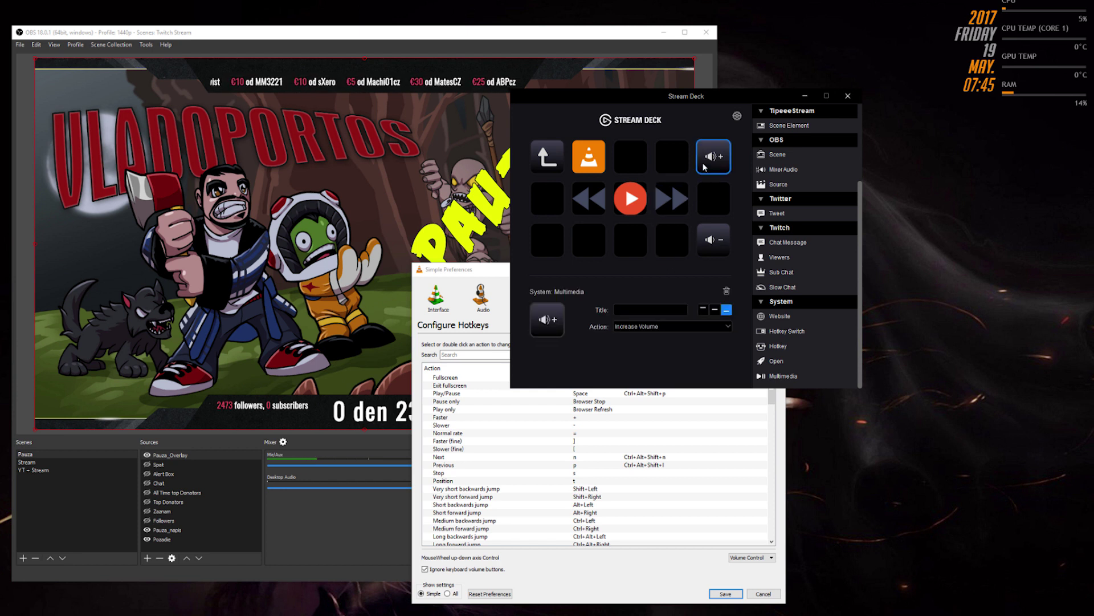
left_click(711, 251)
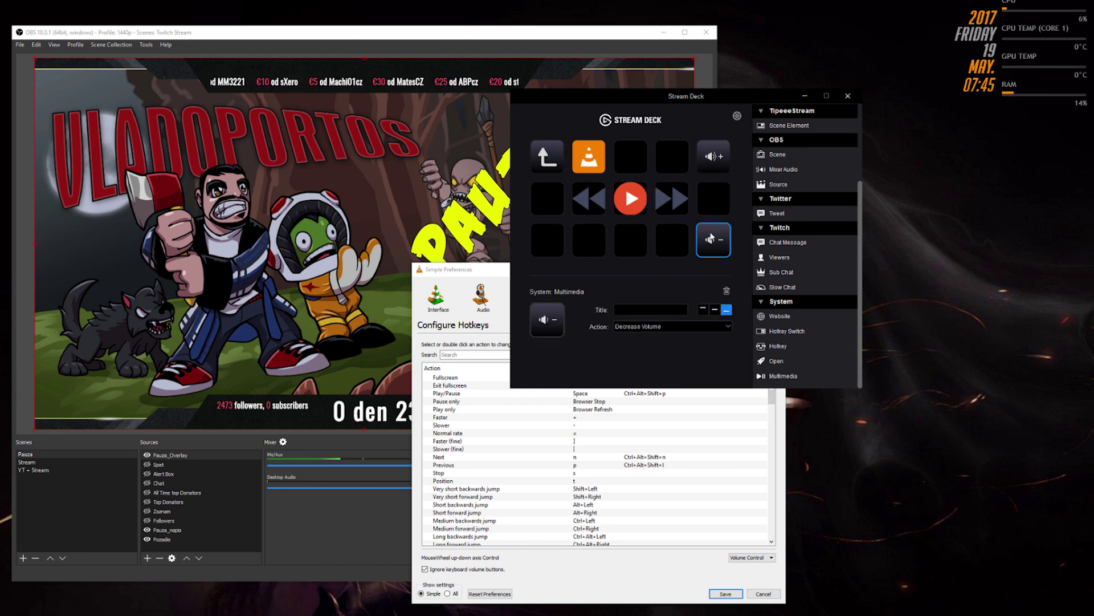
left_click(652, 457)
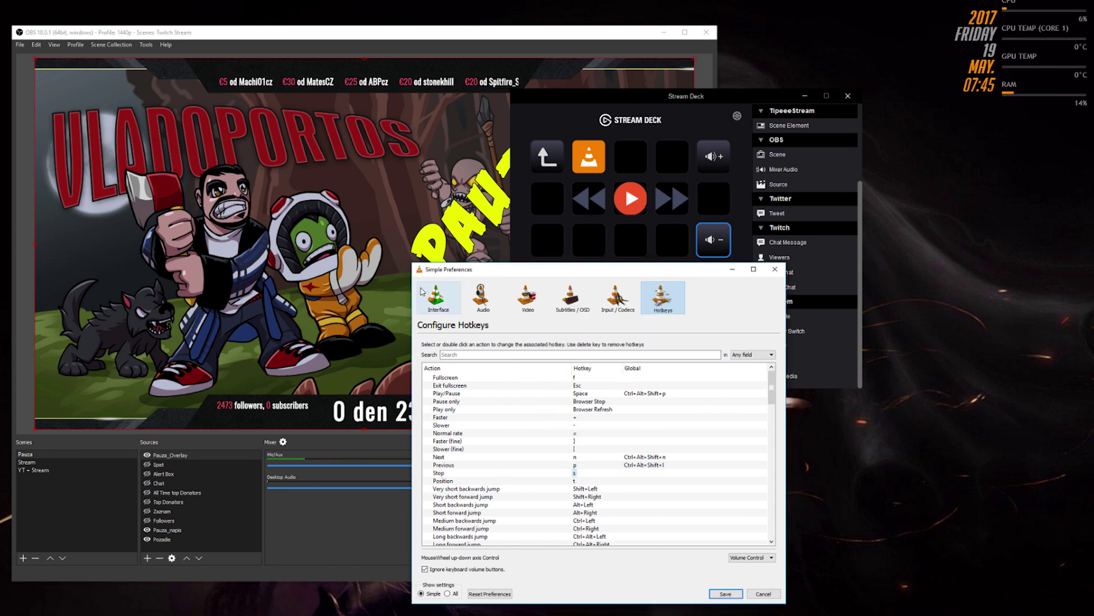
left_click(714, 155)
left_click(713, 237)
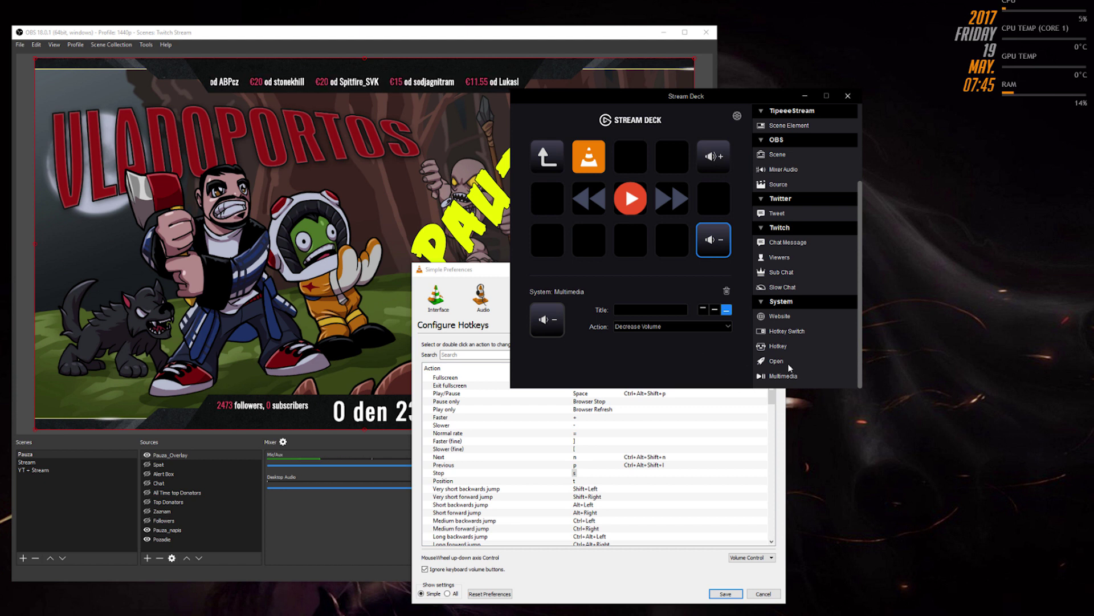
left_click(547, 157)
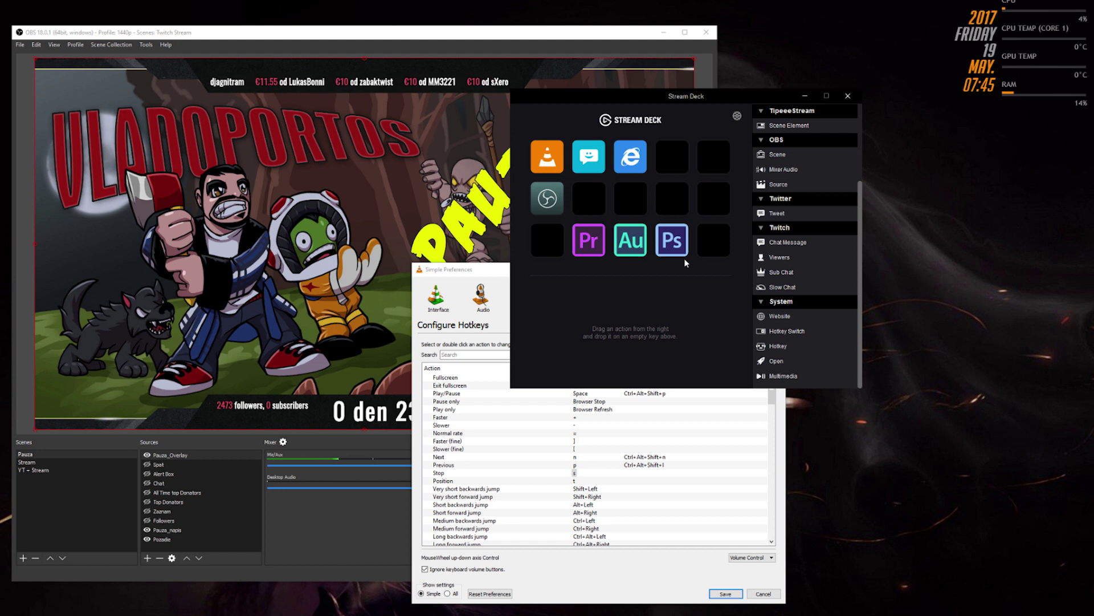
Open the Stream Deck preferences and check for a software update, dismissing the result message.
left_click(738, 117)
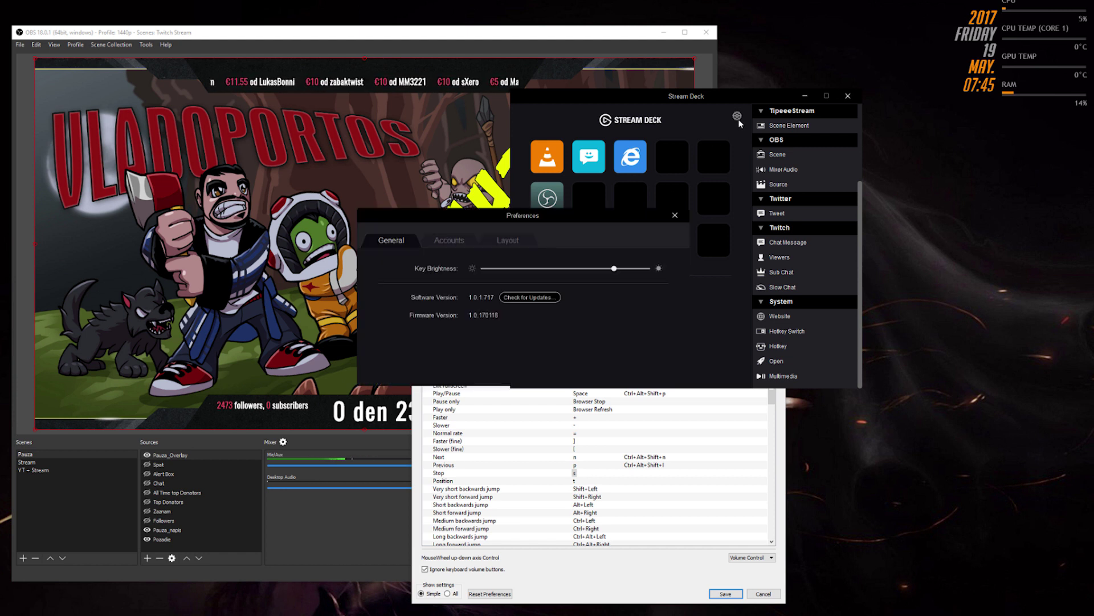
left_click_drag(534, 226, 665, 171)
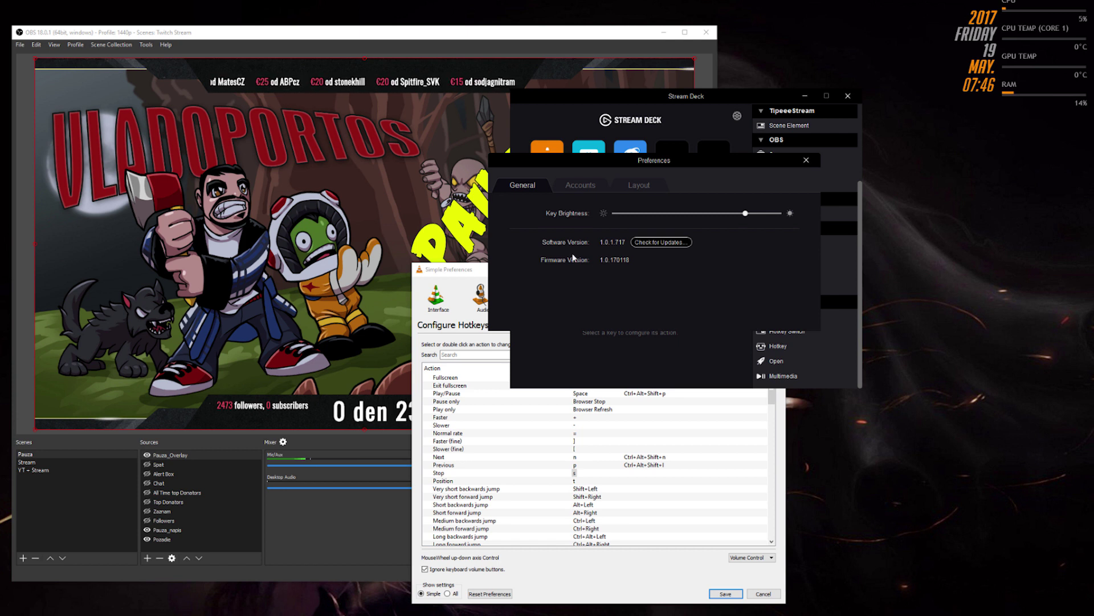
left_click(657, 248)
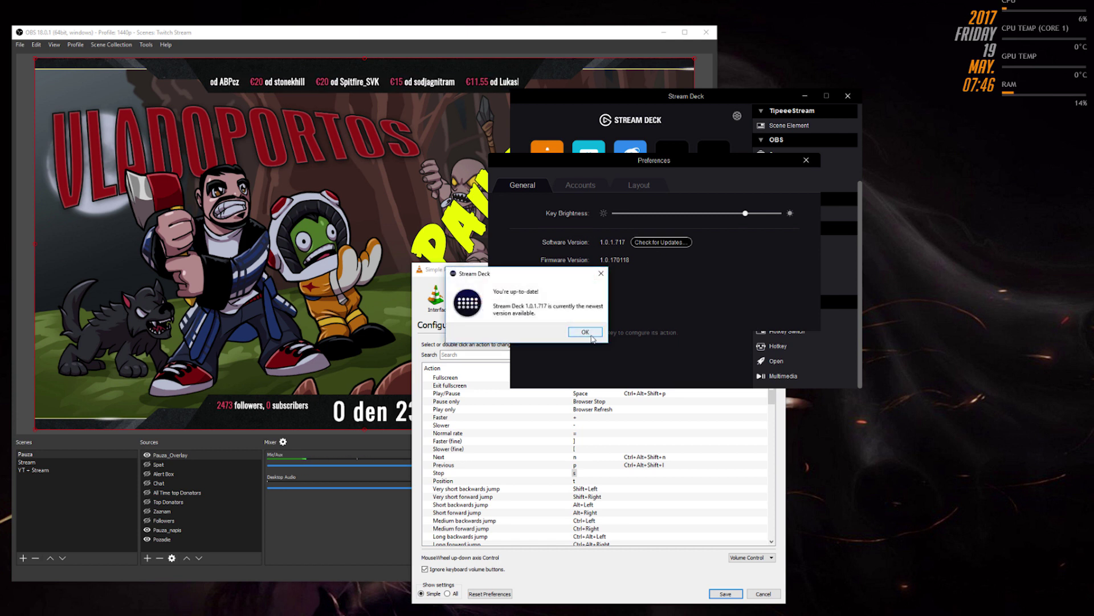
left_click(601, 274)
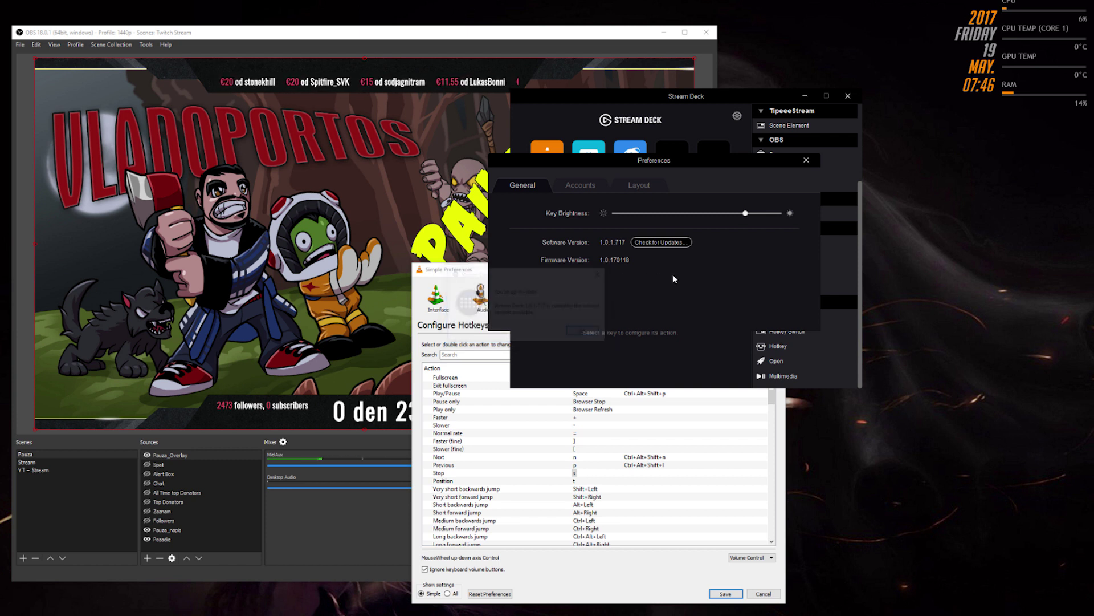
Examine the linked accounts, the services available to add and the layout options, and close the Stream Deck preferences.
left_click(584, 186)
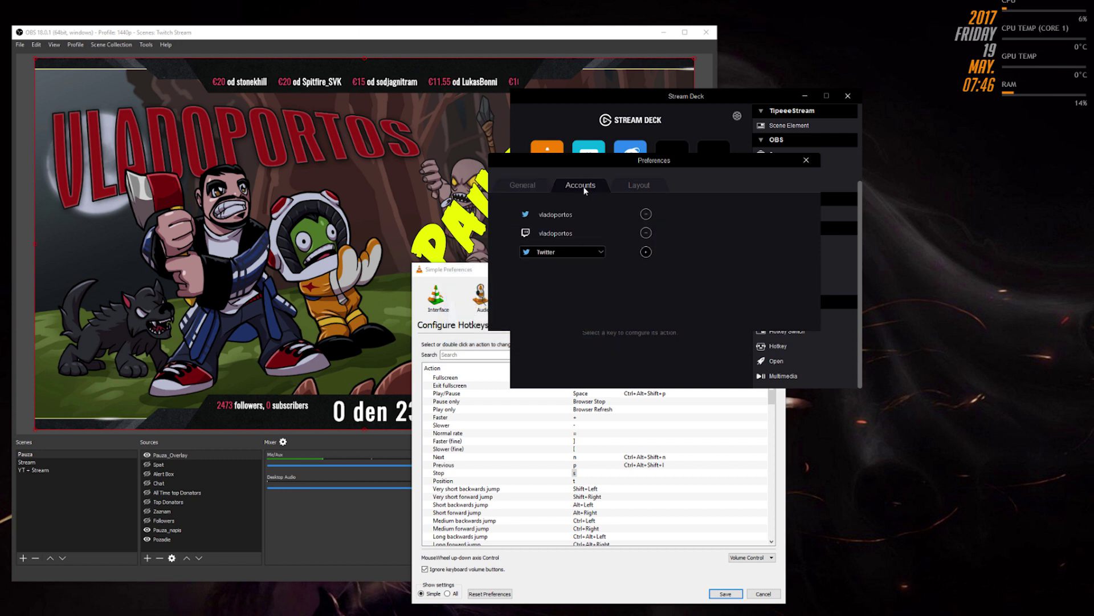
left_click(571, 249)
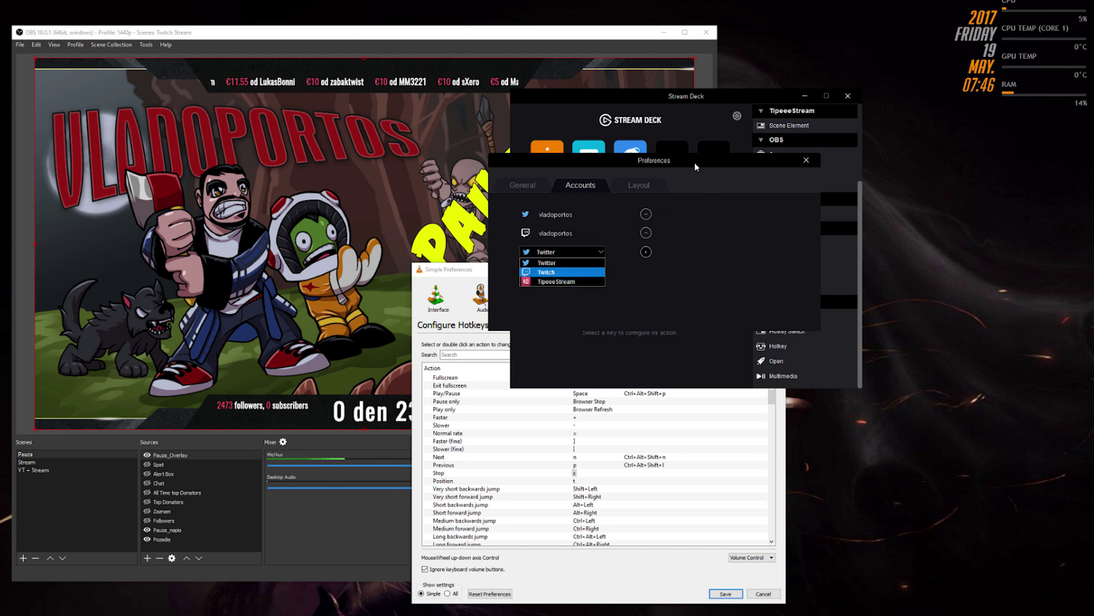
left_click(709, 180)
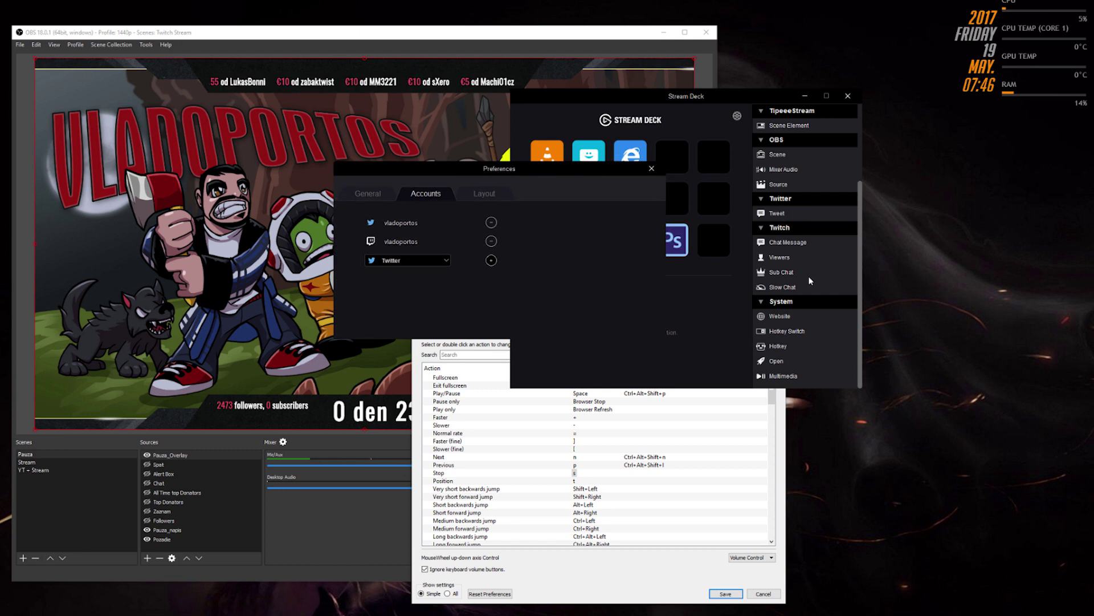
scroll(776, 249, "up", 3)
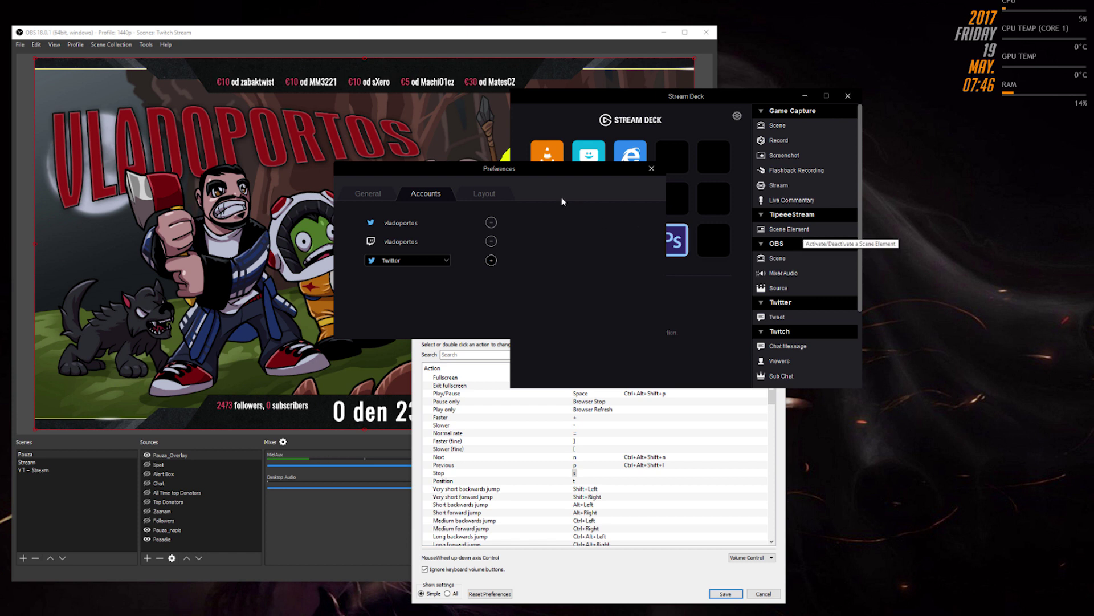
left_click_drag(596, 194, 704, 215)
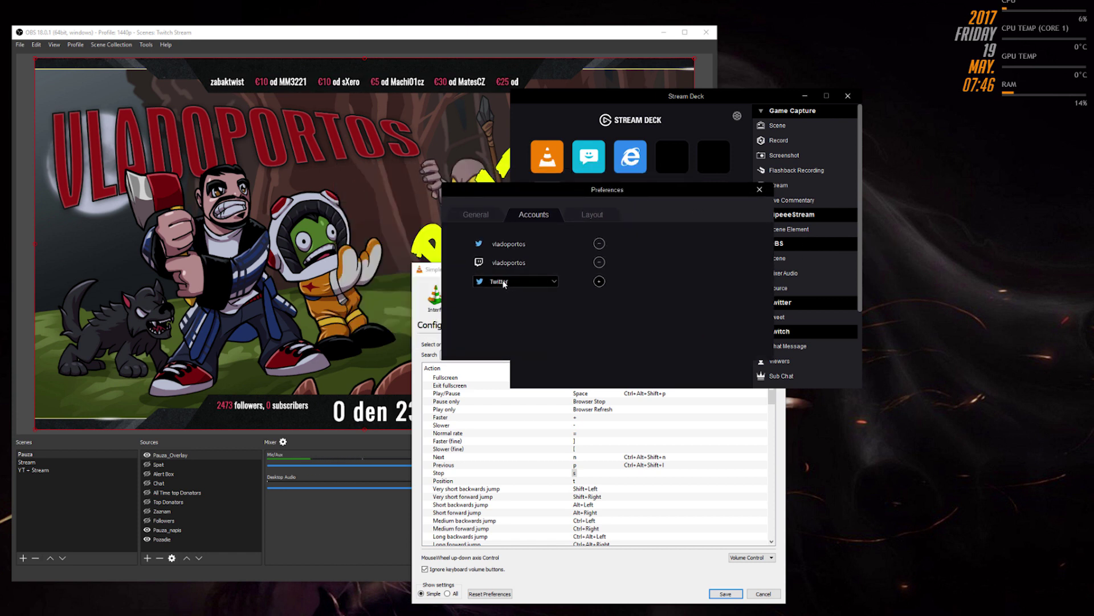
left_click(591, 216)
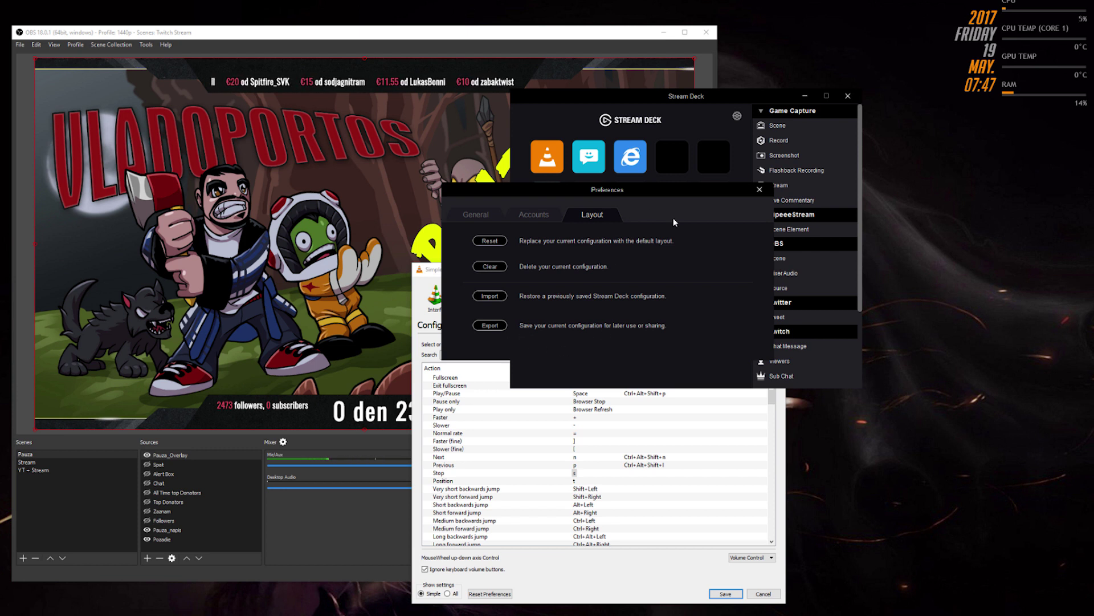
left_click(759, 190)
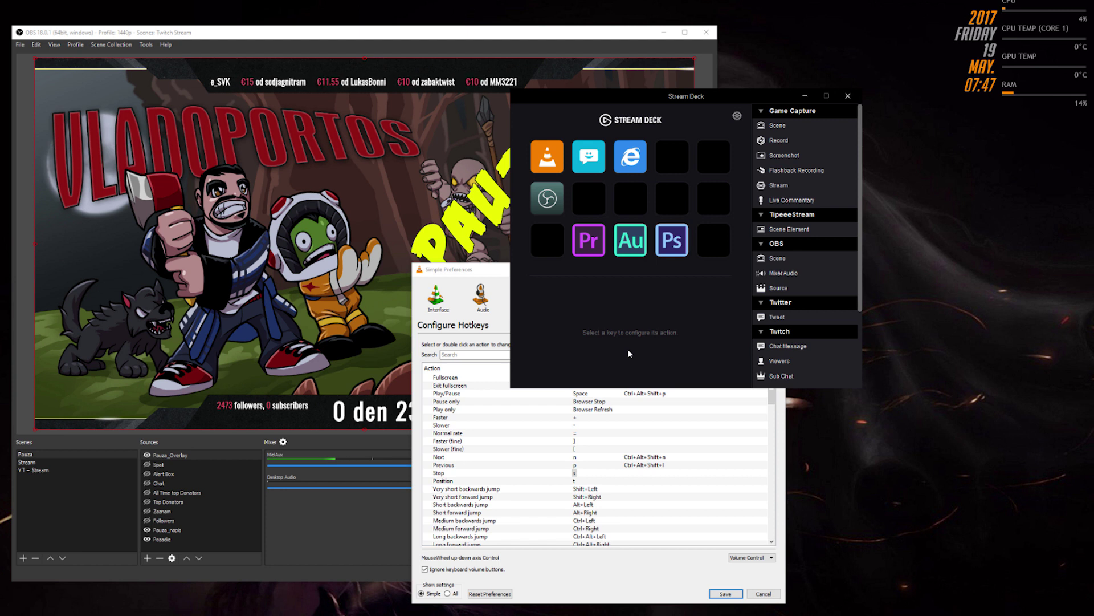